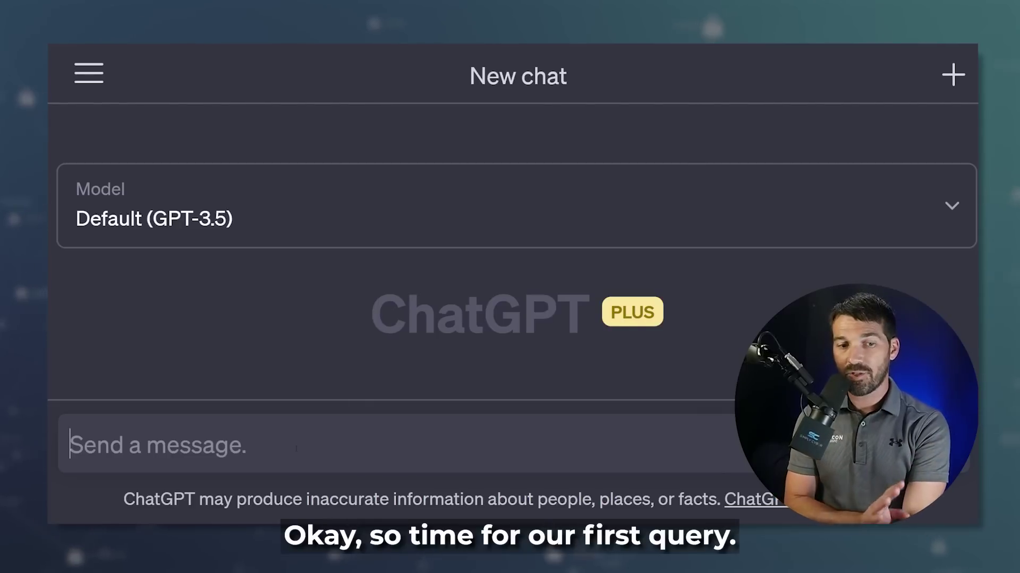
- Paste the prompt asking how the Dallas, Texas ransomware incident could affect Charleston, SC
key(ctrl+v)
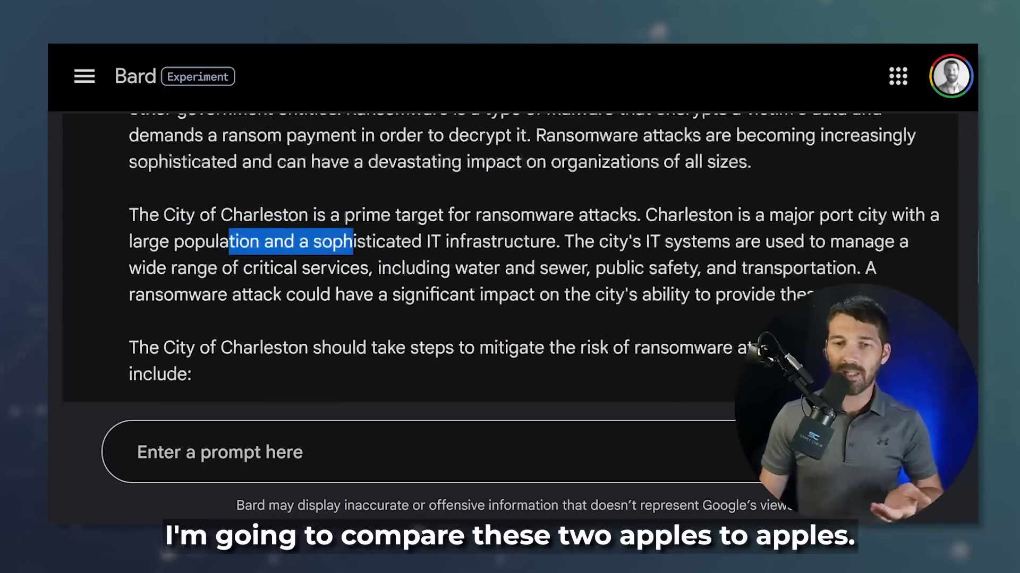
scroll(354, 289, up, 10)
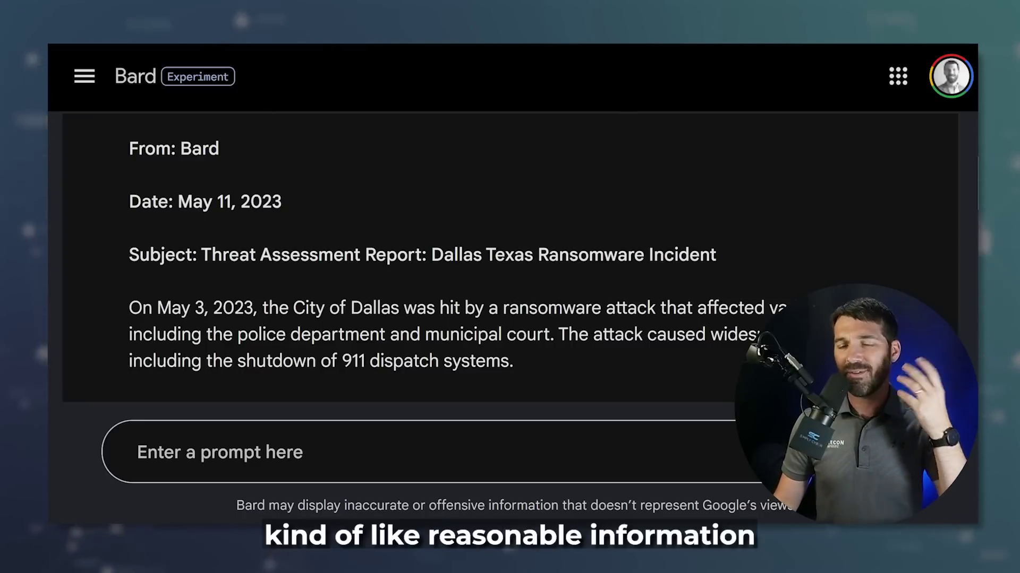
- Highlight Bard's three Charleston mitigation steps: cybersecurity measures, employee training, and a ransomware response plan
scroll(549, 312, down, 1)
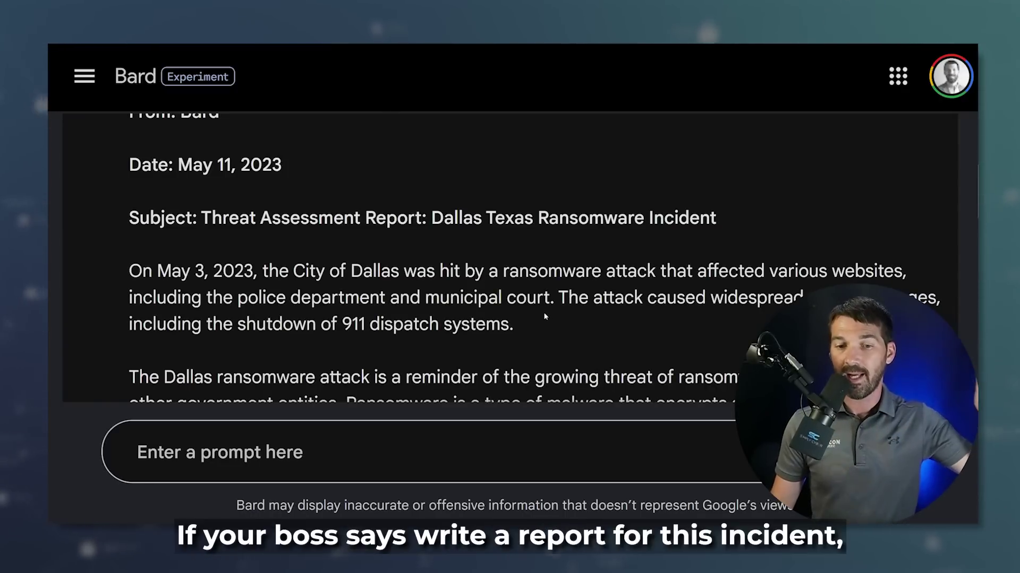
scroll(545, 317, down, 1)
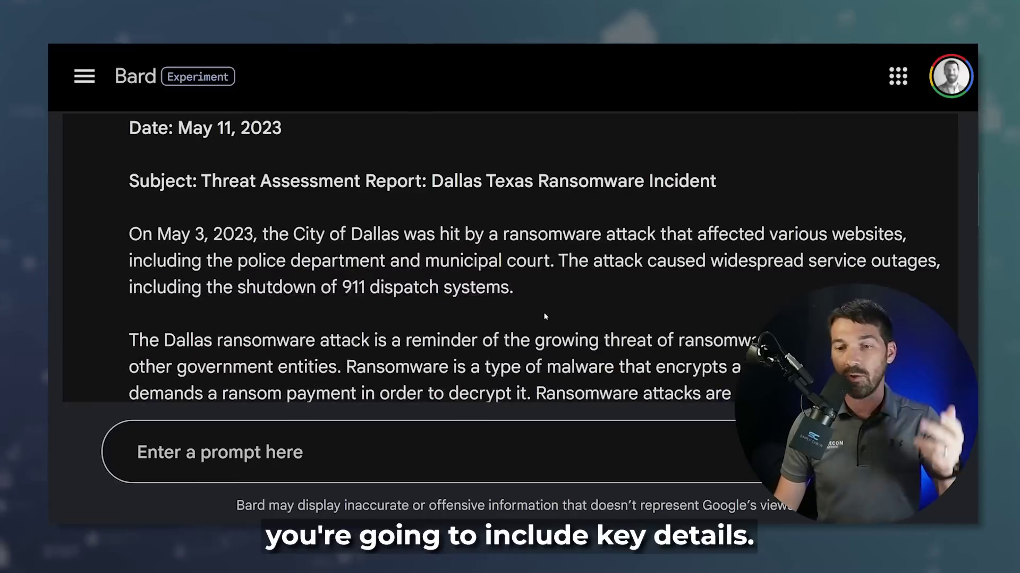
scroll(545, 316, down, 5)
drag(229, 242, 353, 242)
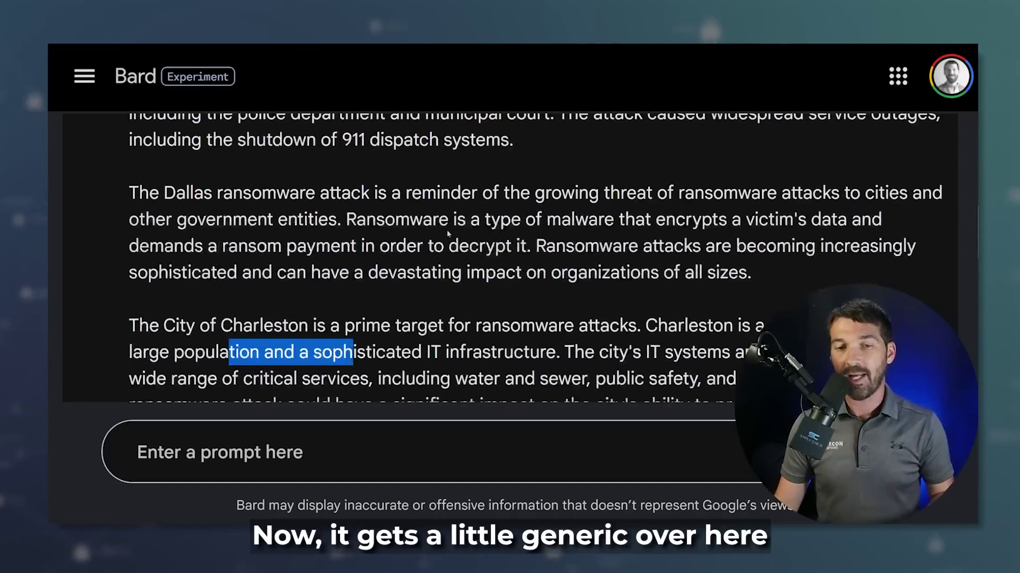
click(560, 309)
scroll(560, 309, down, 4)
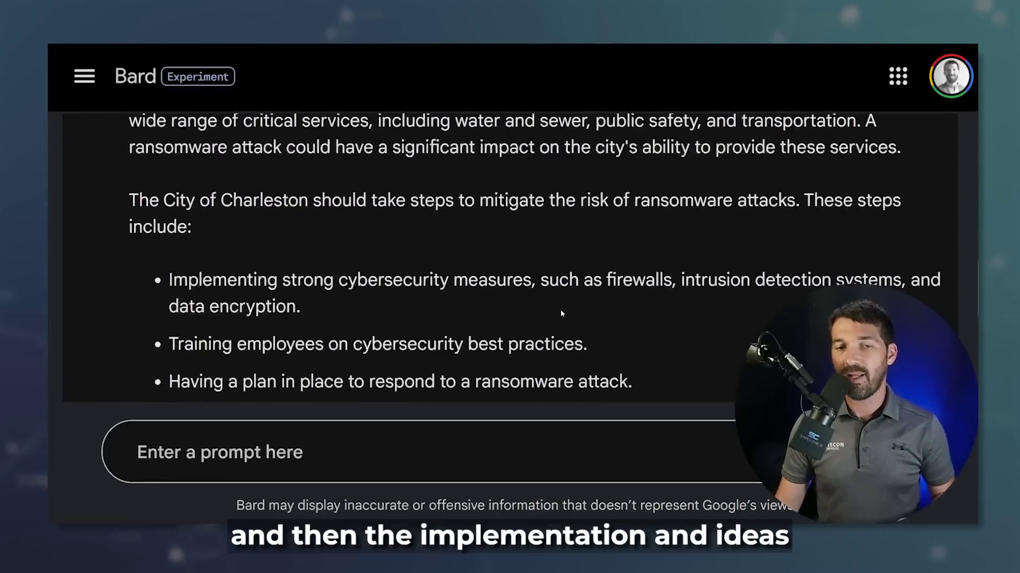
drag(646, 306, 155, 179)
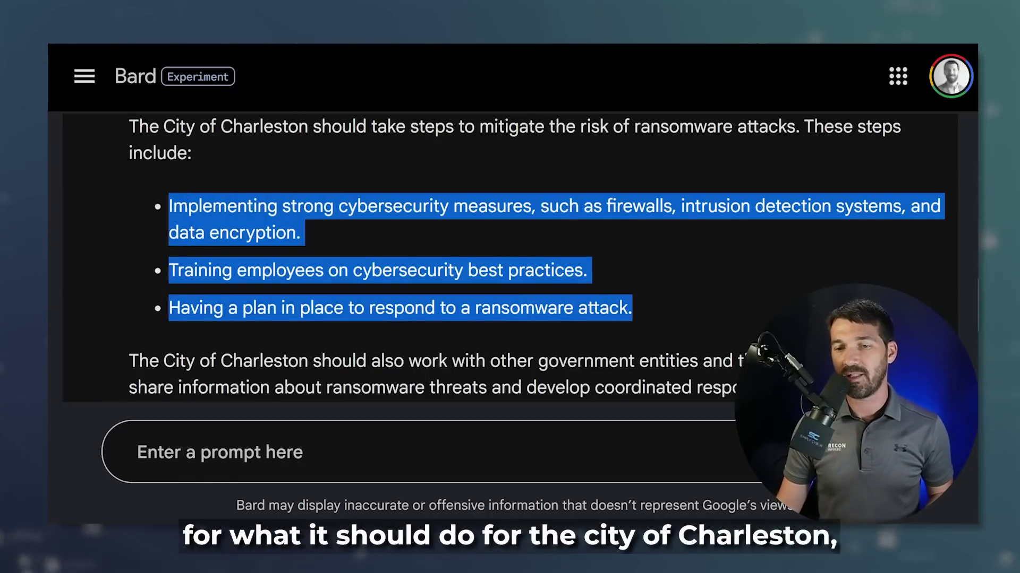
scroll(509, 255, down, 1)
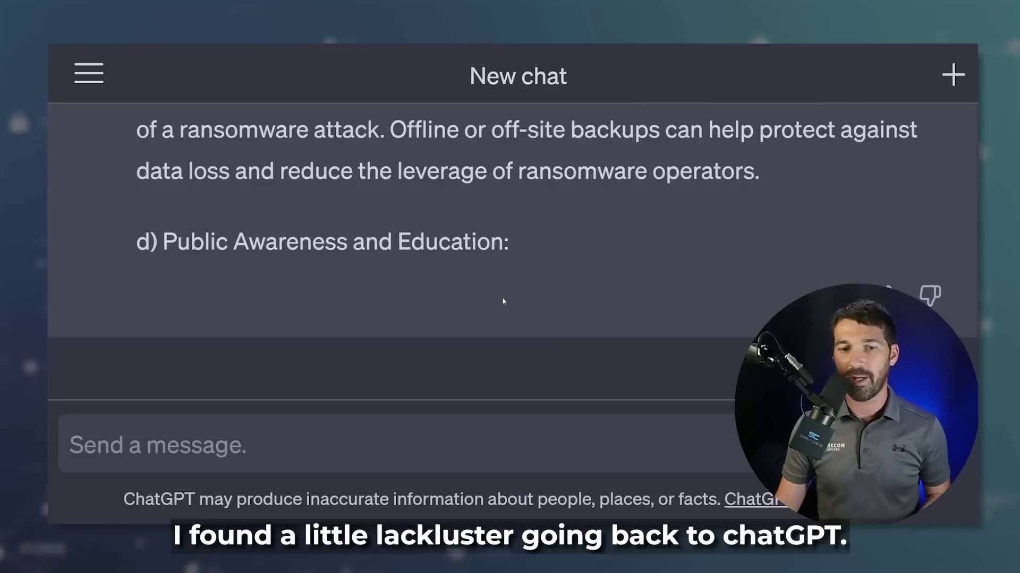
- Scroll ChatGPT's reply from section d) up past Recommended Mitigation Strategies to the Dallas overview
scroll(485, 302, up, 10)
scroll(485, 302, up, 6)
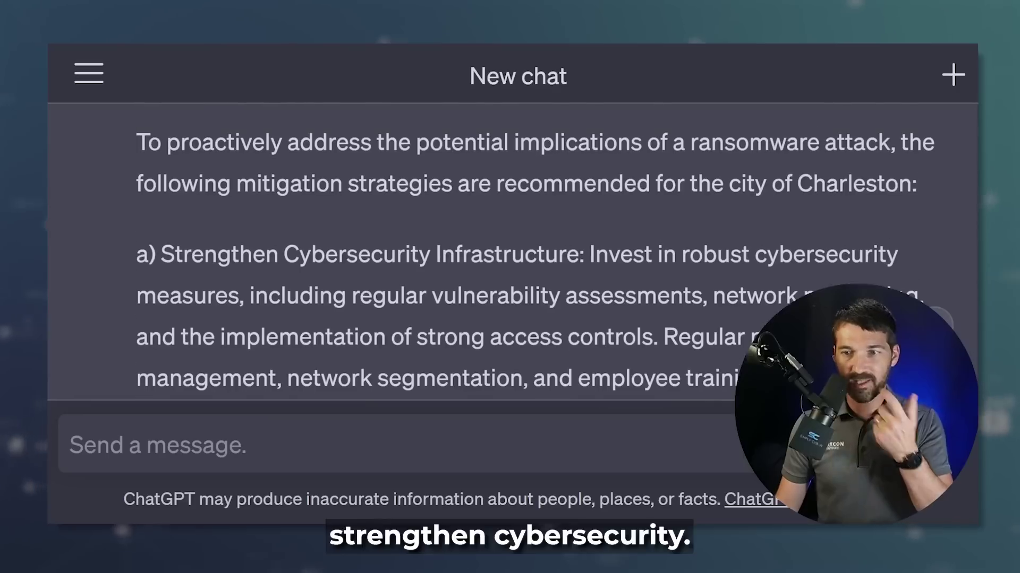
scroll(485, 300, up, 4)
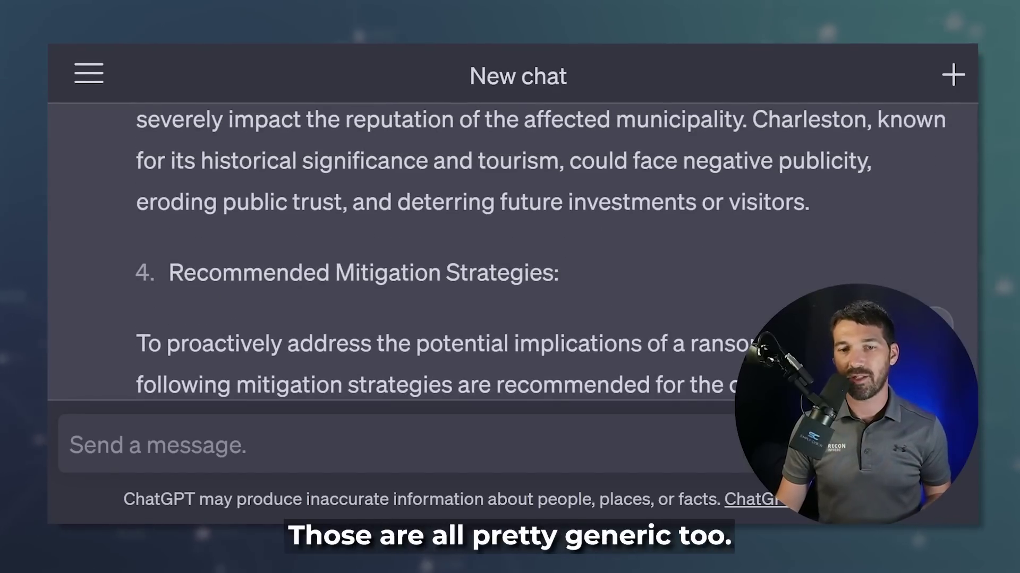
scroll(531, 229, up, 8)
scroll(561, 184, up, 6)
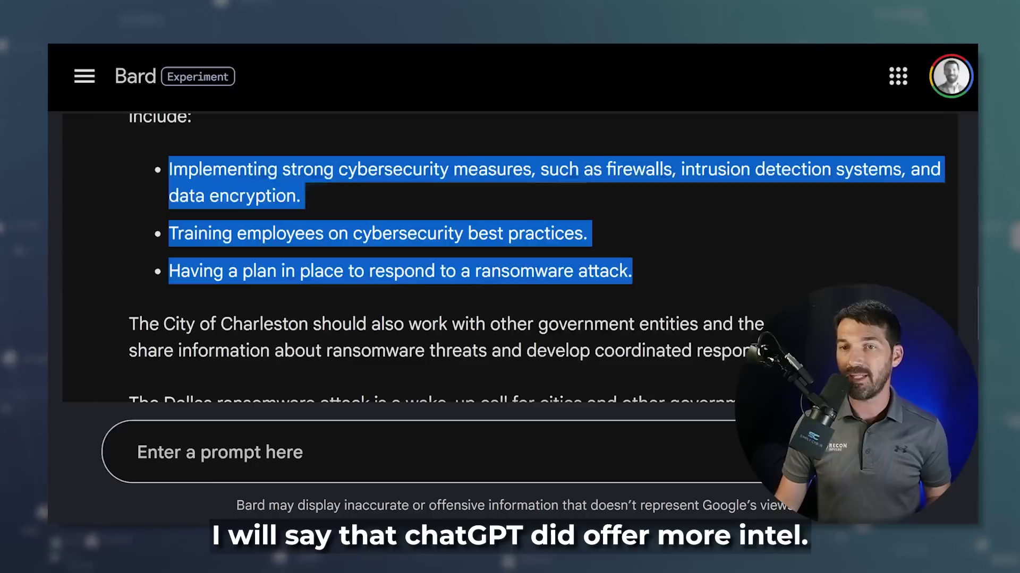
click(645, 214)
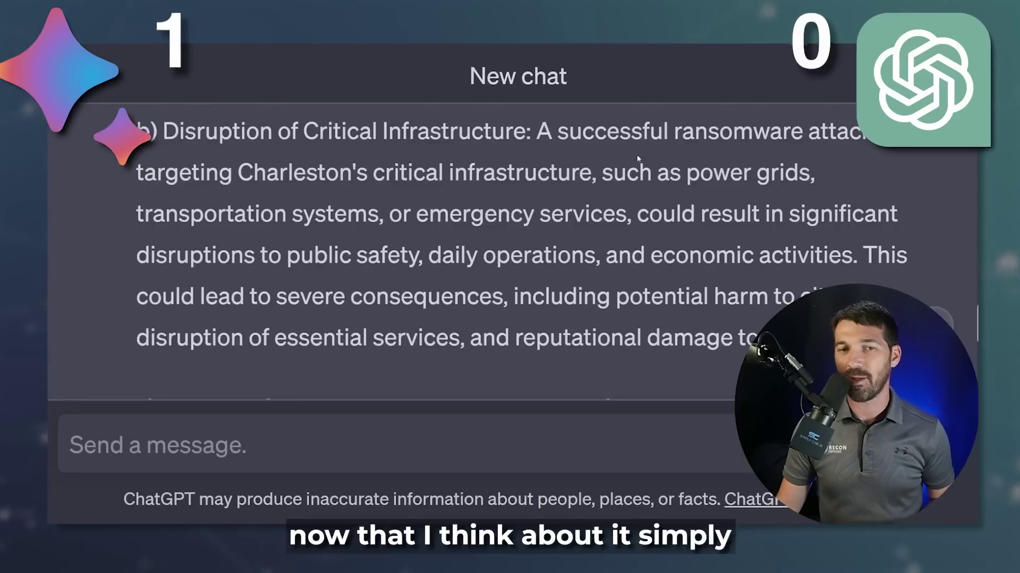
scroll(510, 249, up, 5)
scroll(637, 202, up, 10)
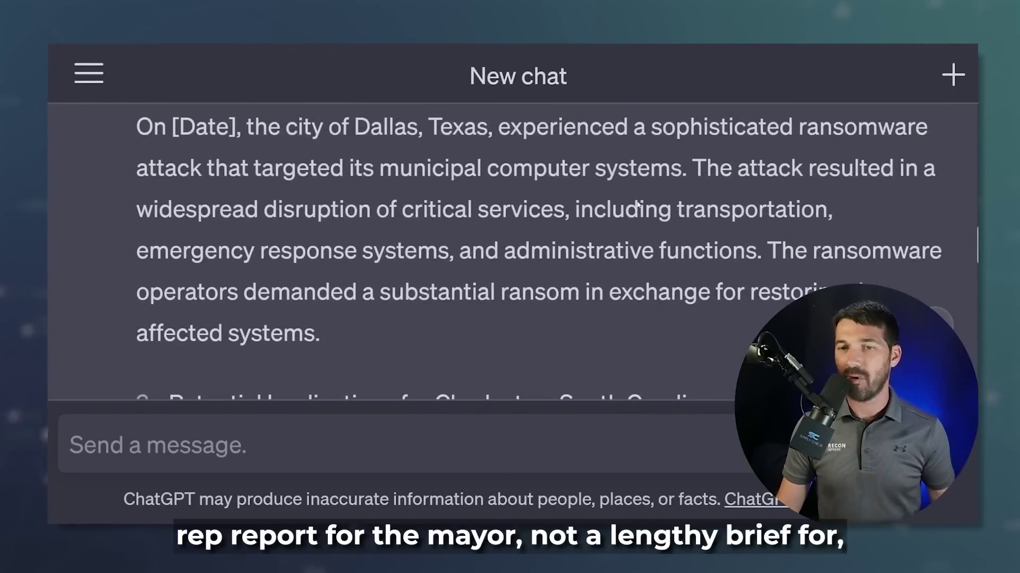
scroll(612, 54, up, 1)
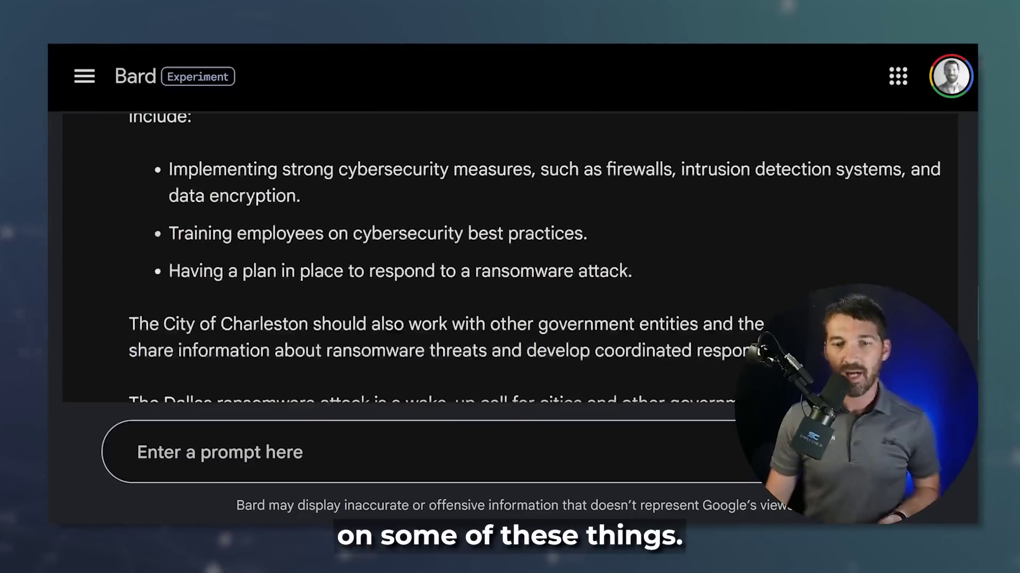
drag(633, 271, 116, 183)
click(379, 211)
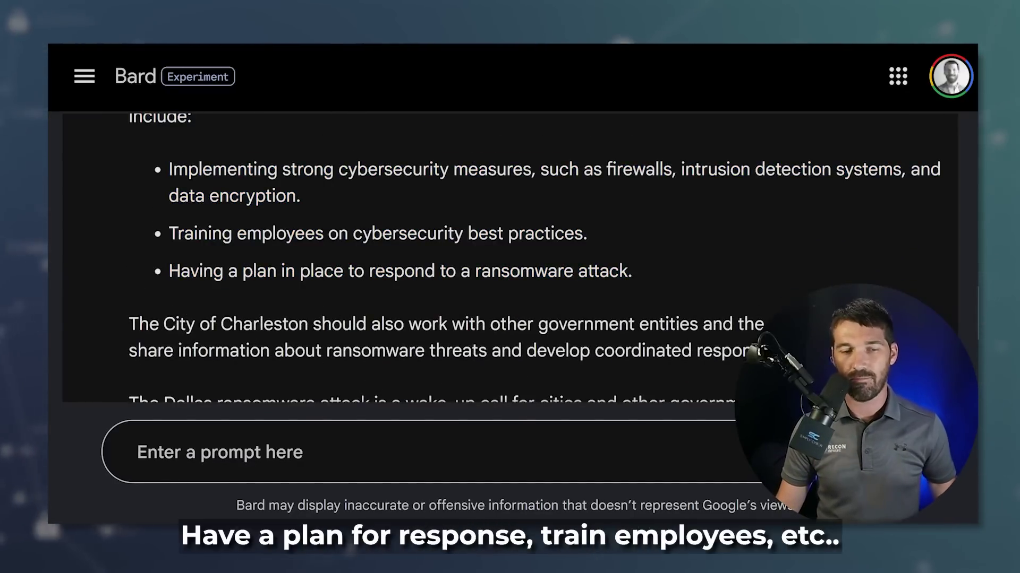
scroll(420, 253, down, 2)
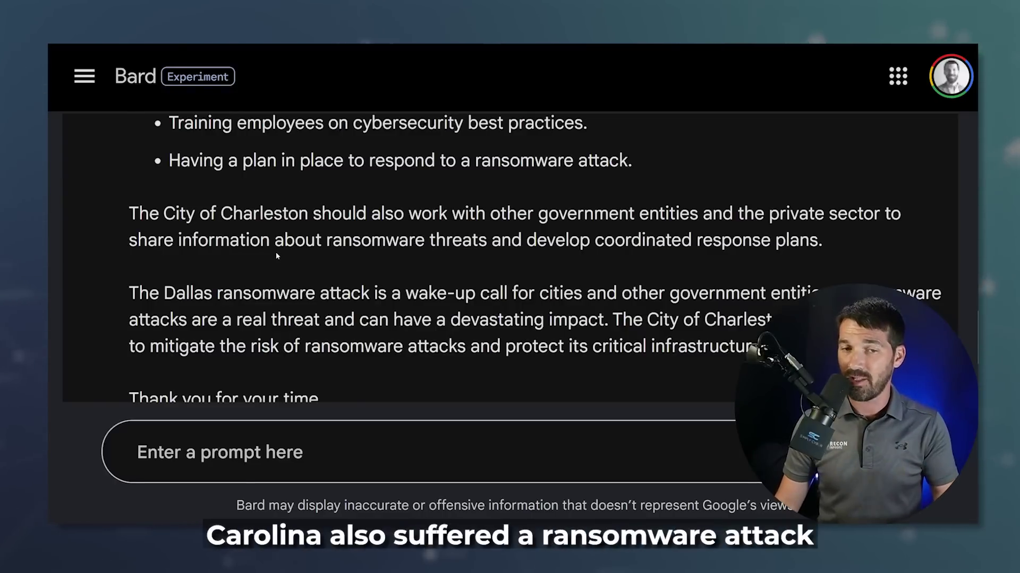
scroll(260, 228, down, 3)
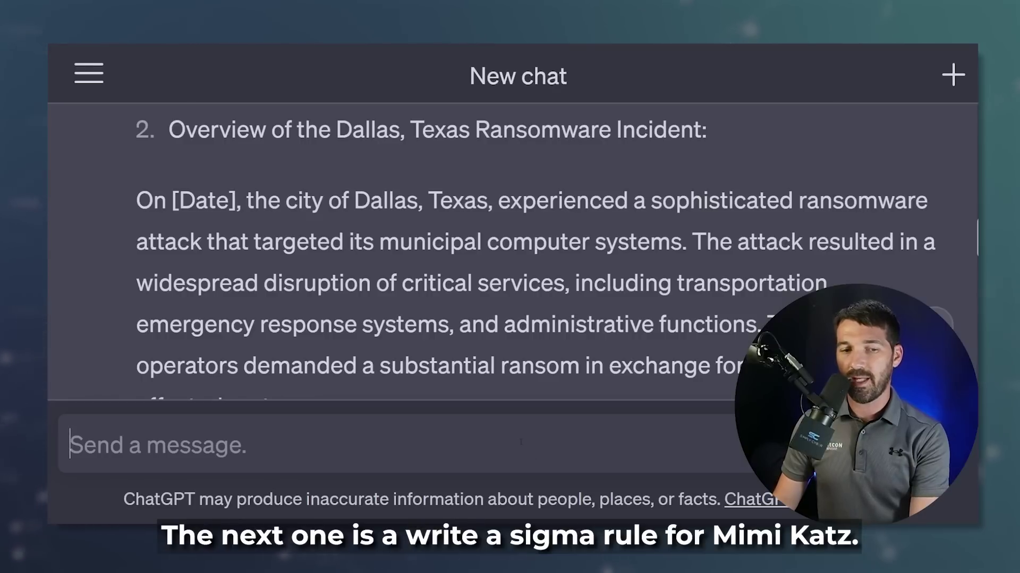
- Send 'write a sigma rule for mimikatz' to both ChatGPT and Bard
text(write a sigma rule for mimikatz)
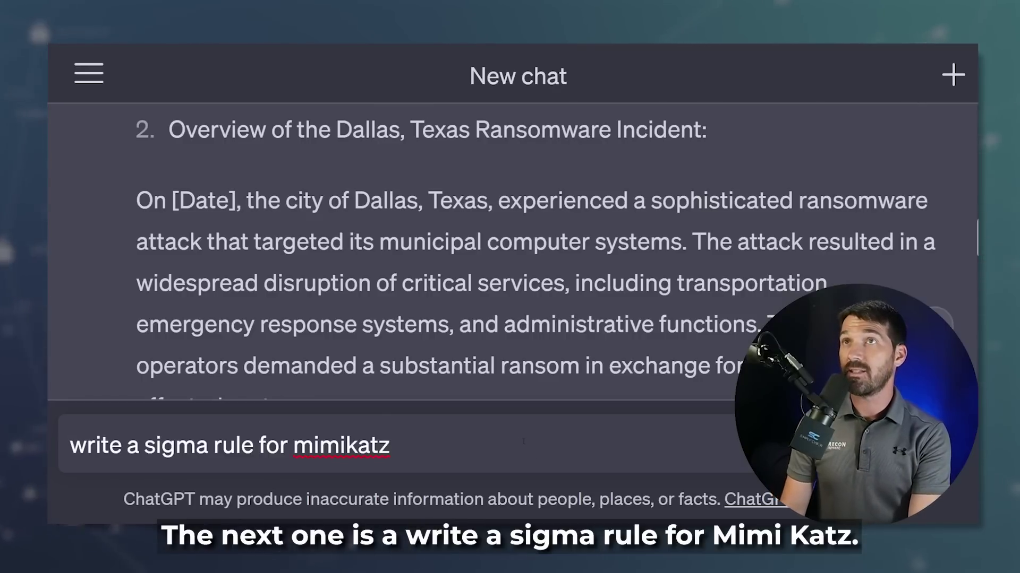
key(shift+Return)
key(ctrl+a)
key(BackSpace)
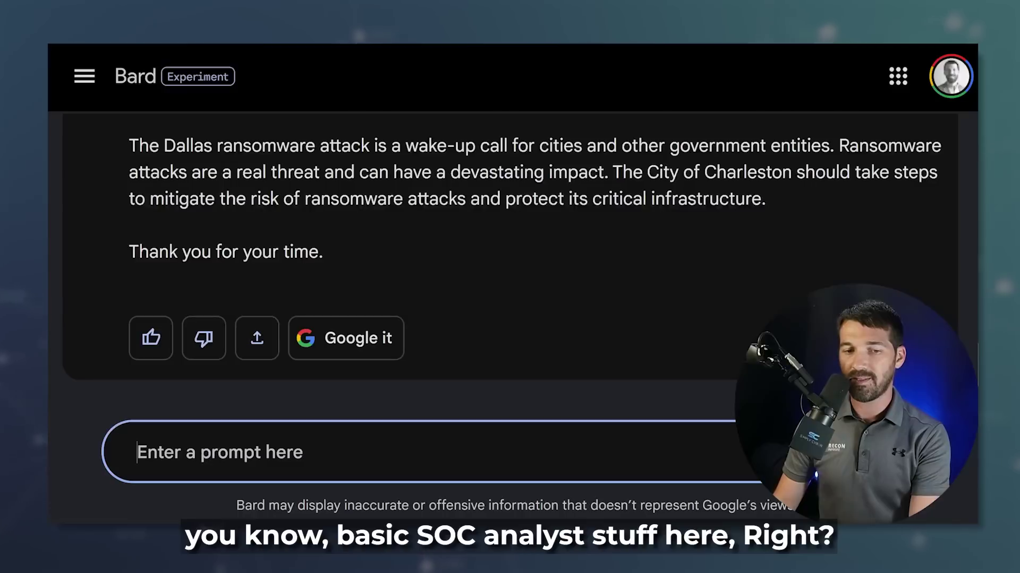
text(write a sigma rule for mimikatz)
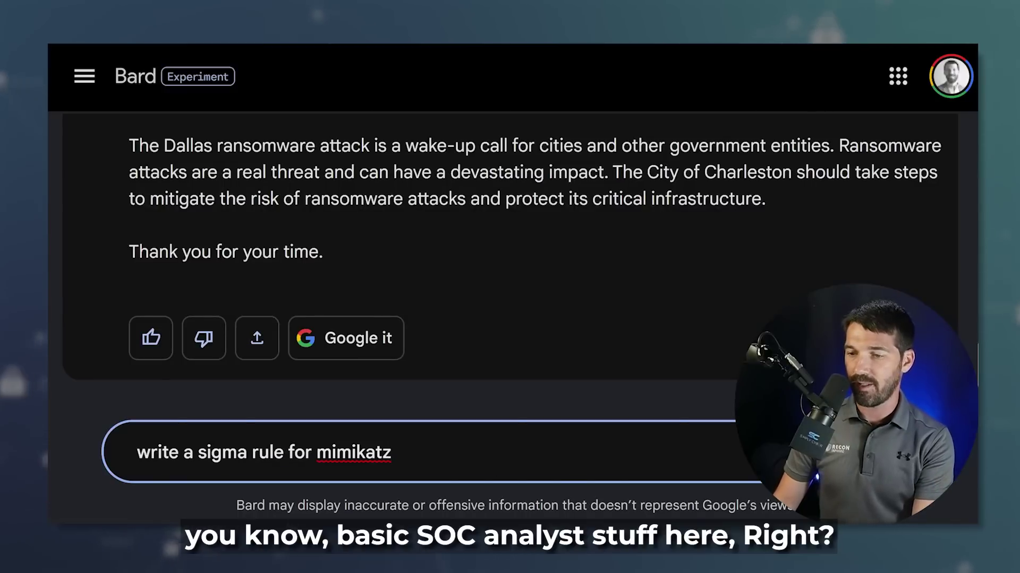
key(Return)
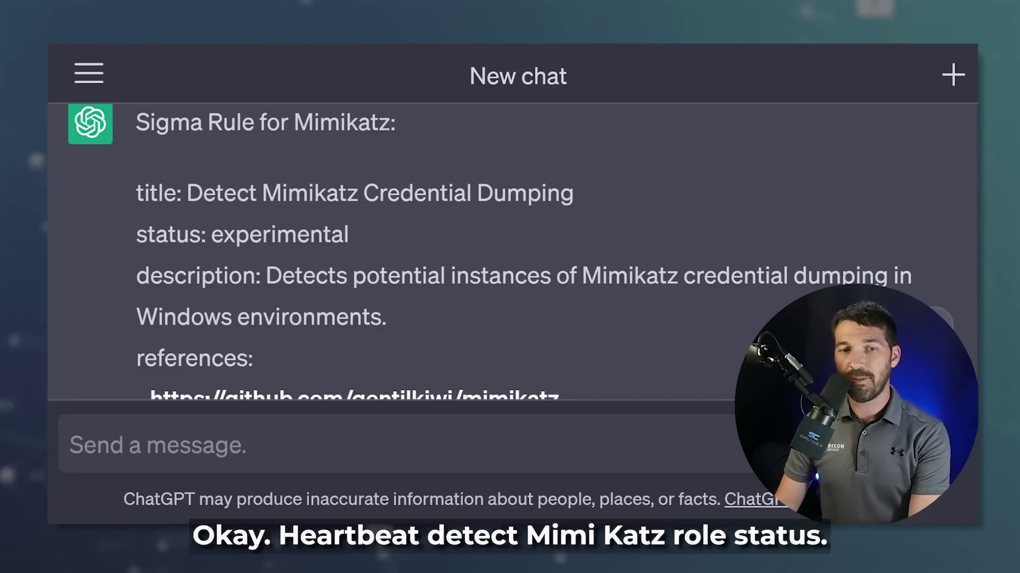
- Scroll through ChatGPT's Sigma rule for detecting Mimikatz credential dumping
scroll(190, 211, down, 4)
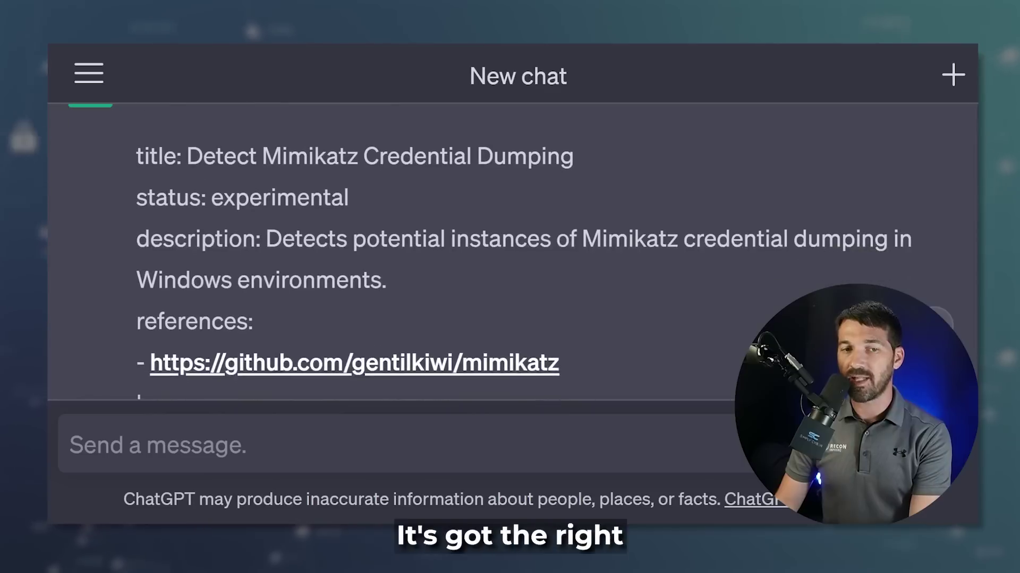
scroll(228, 211, down, 3)
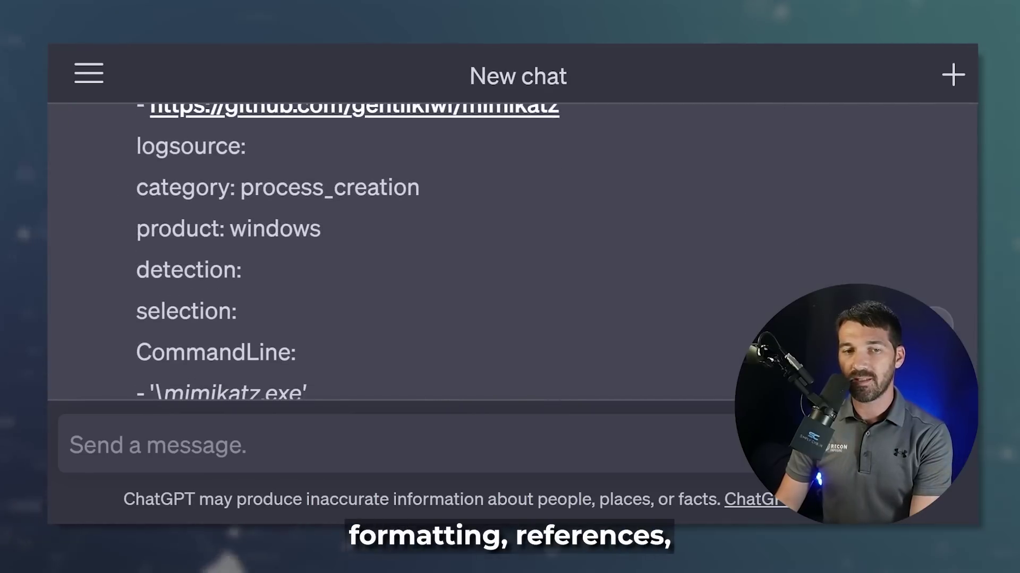
scroll(276, 202, down, 2)
scroll(276, 202, down, 3)
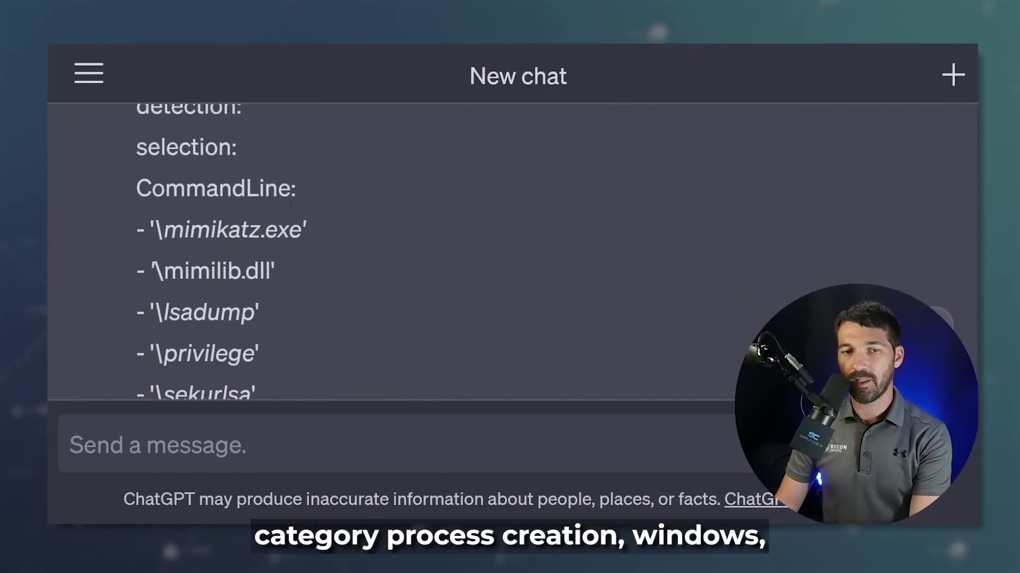
scroll(248, 284, down, 2)
scroll(203, 201, up, 2)
scroll(234, 205, down, 2)
scroll(234, 205, down, 2)
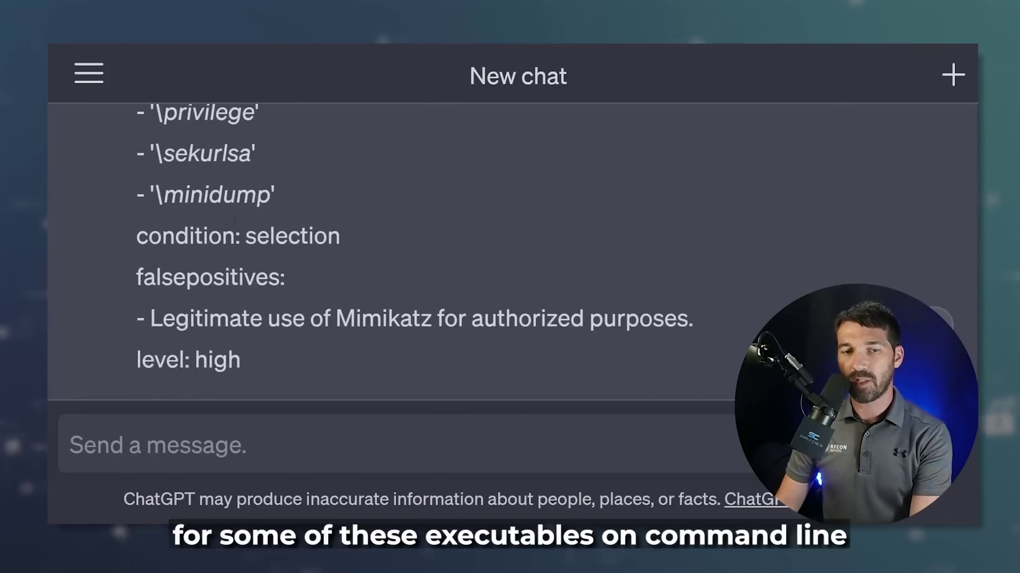
scroll(234, 205, down, 2)
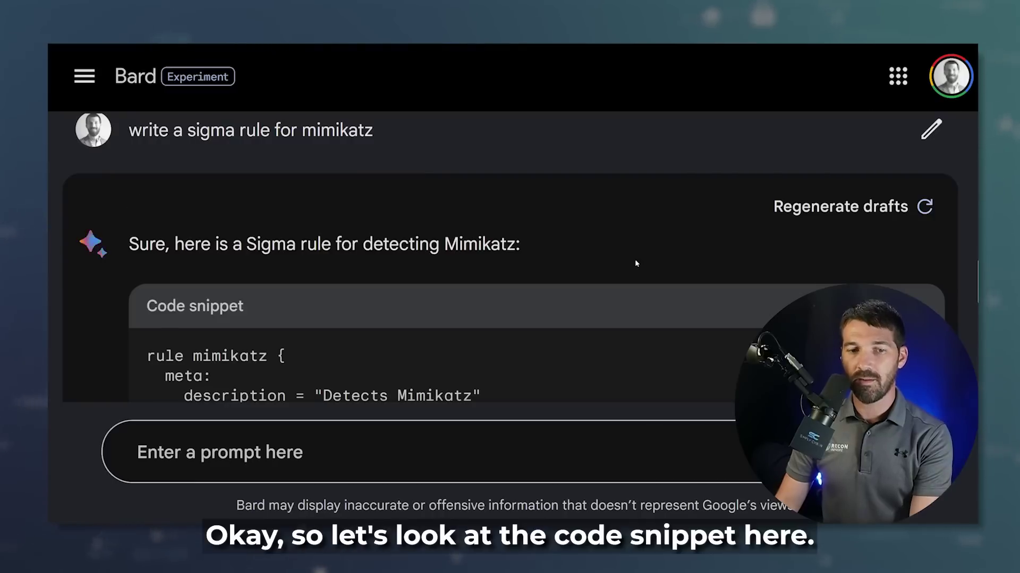
scroll(635, 260, down, 3)
scroll(635, 263, down, 5)
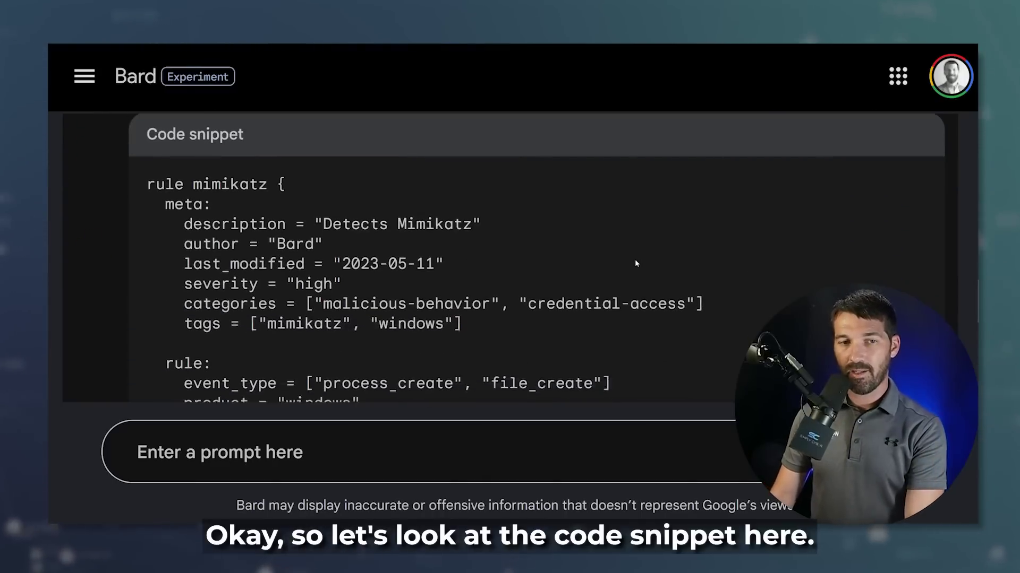
scroll(509, 257, up, 1)
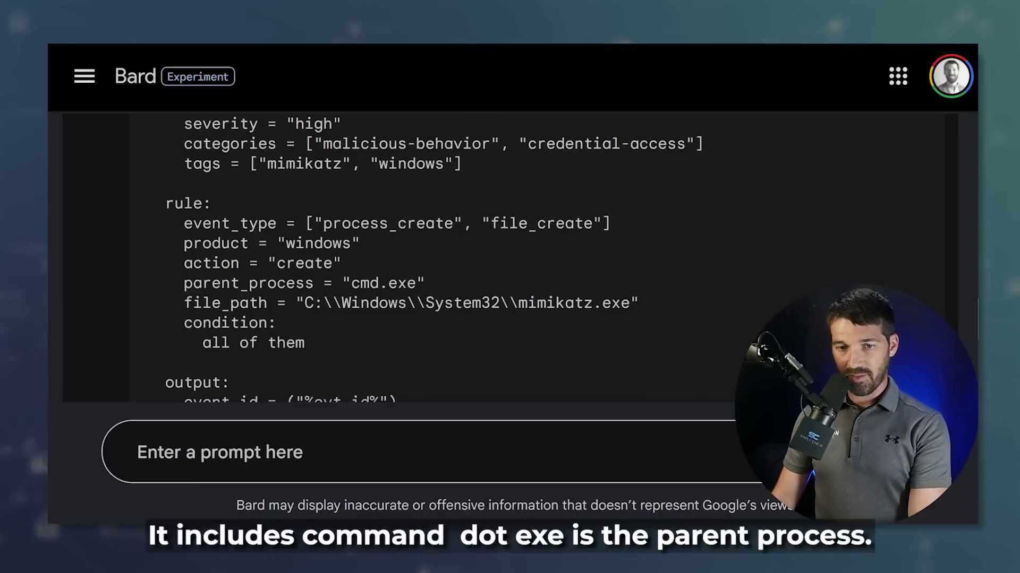
drag(426, 283, 343, 283)
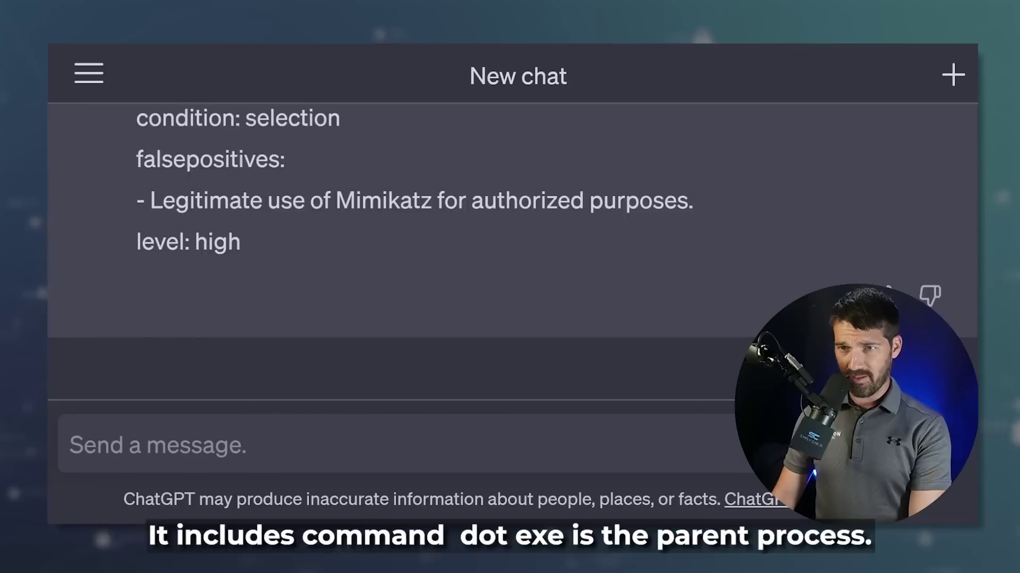
scroll(590, 223, up, 10)
scroll(590, 225, down, 10)
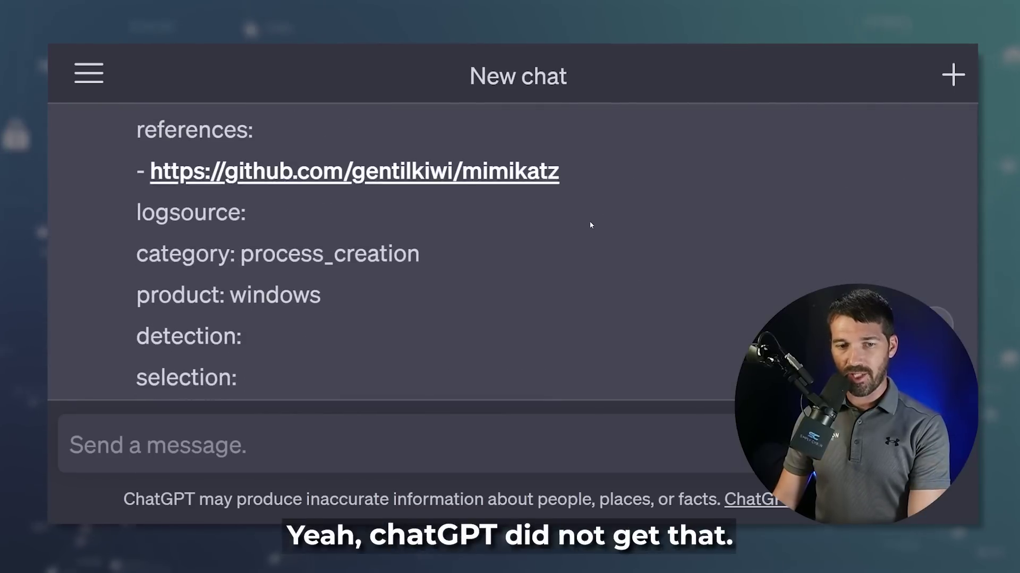
scroll(589, 225, down, 5)
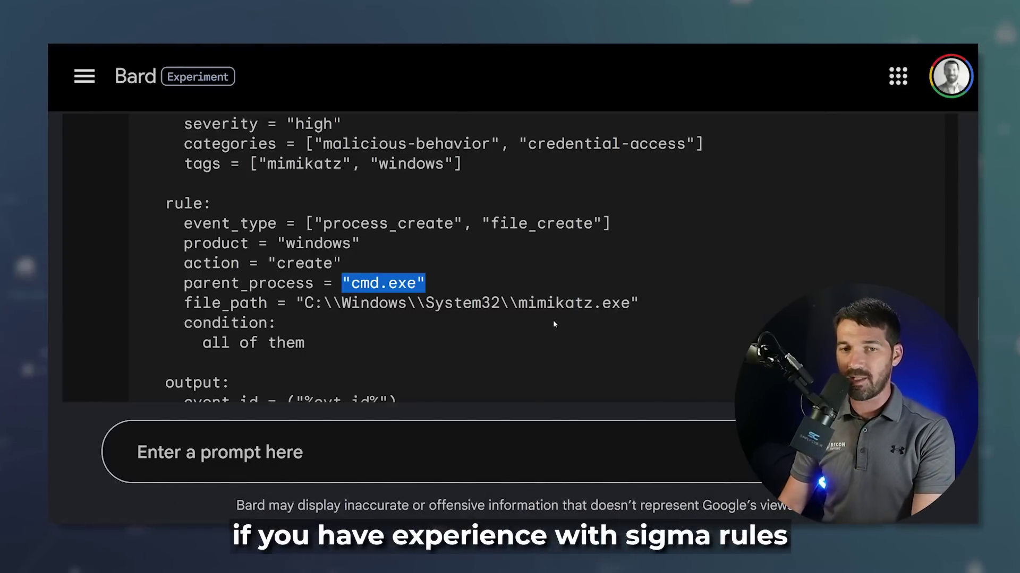
scroll(545, 319, down, 2)
scroll(531, 305, down, 1)
scroll(522, 345, up, 3)
scroll(522, 346, up, 2)
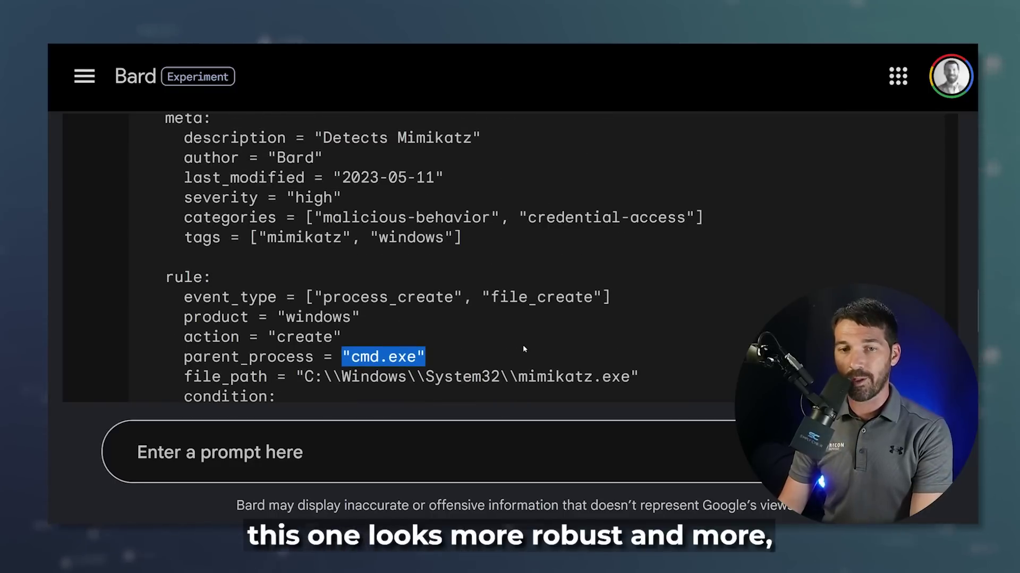
scroll(523, 349, up, 2)
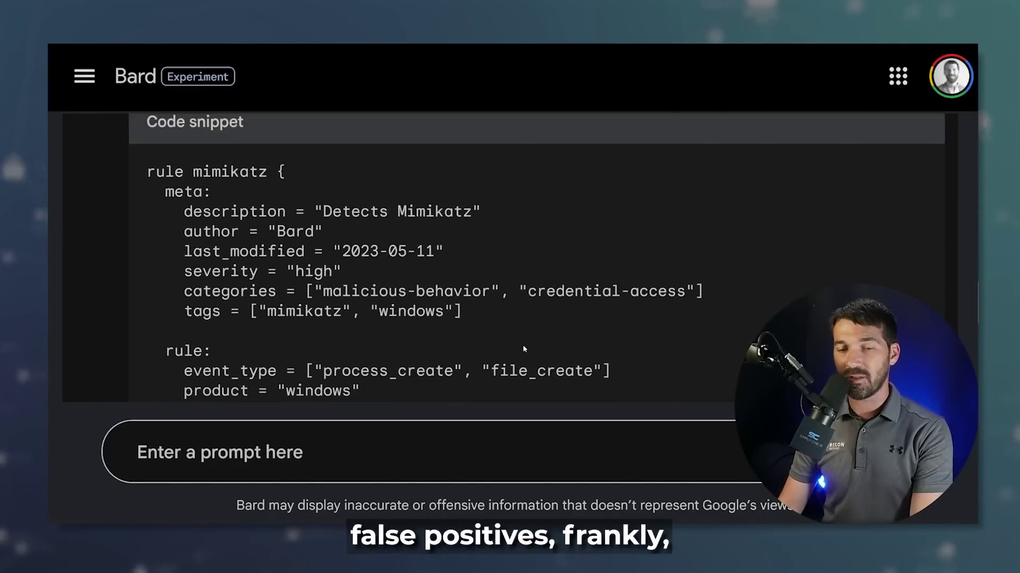
scroll(523, 321, down, 10)
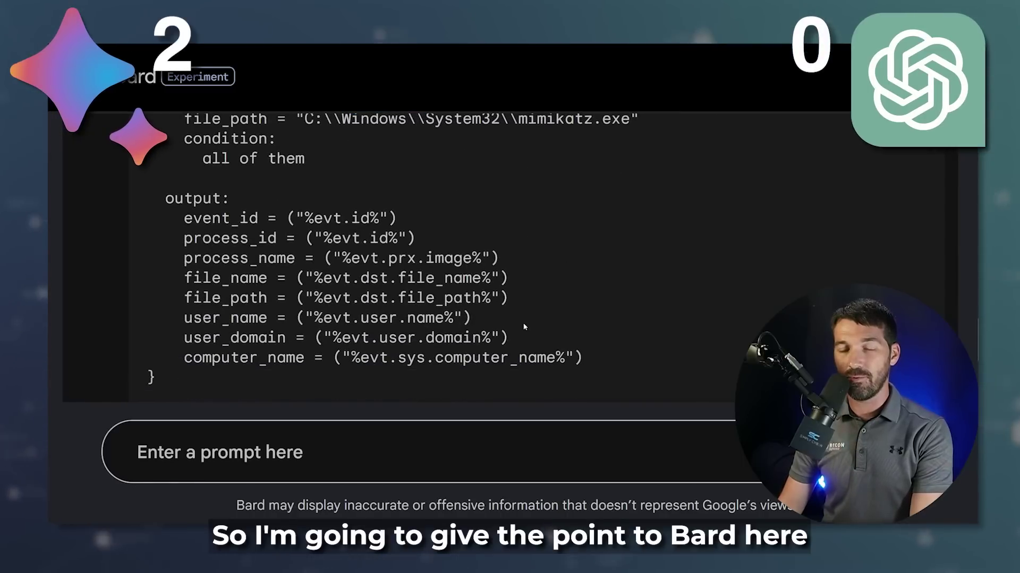
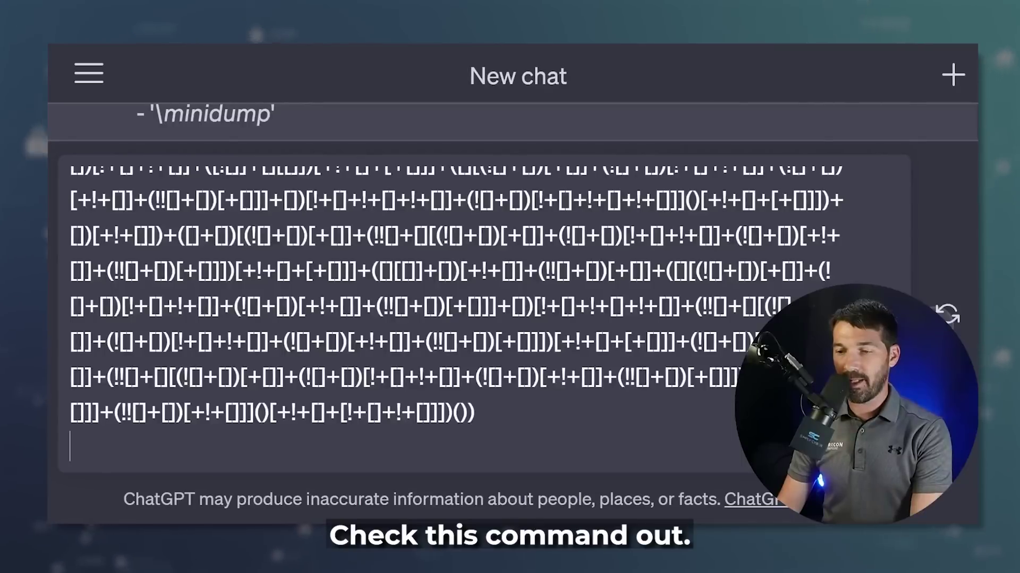
- Read through ChatGPT's reply calling the obfuscated JavaScript a compressed 'code golfing' example
scroll(478, 308, up, 10)
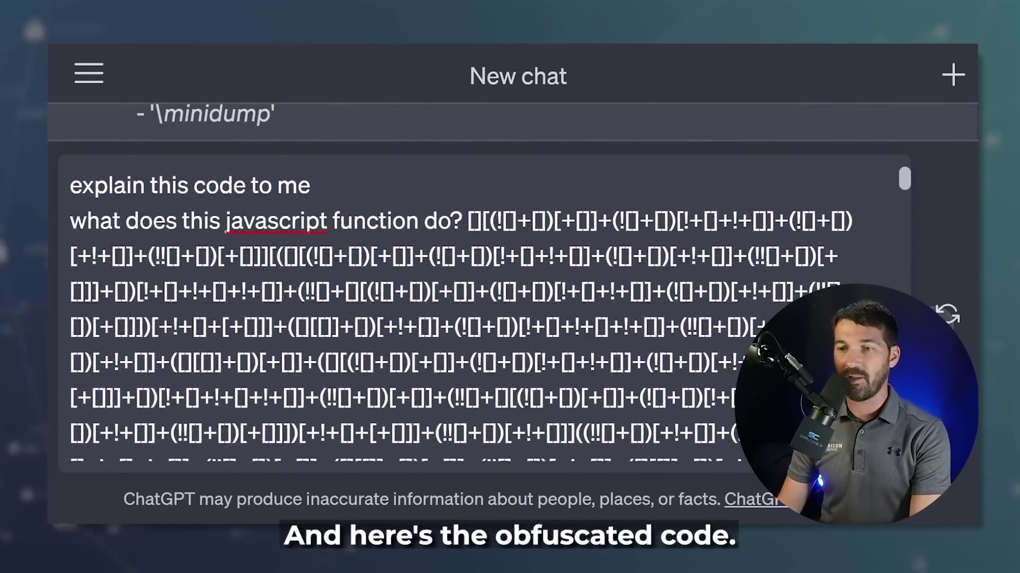
scroll(478, 313, down, 3)
scroll(478, 313, down, 3)
scroll(478, 313, down, 5)
scroll(478, 313, down, 3)
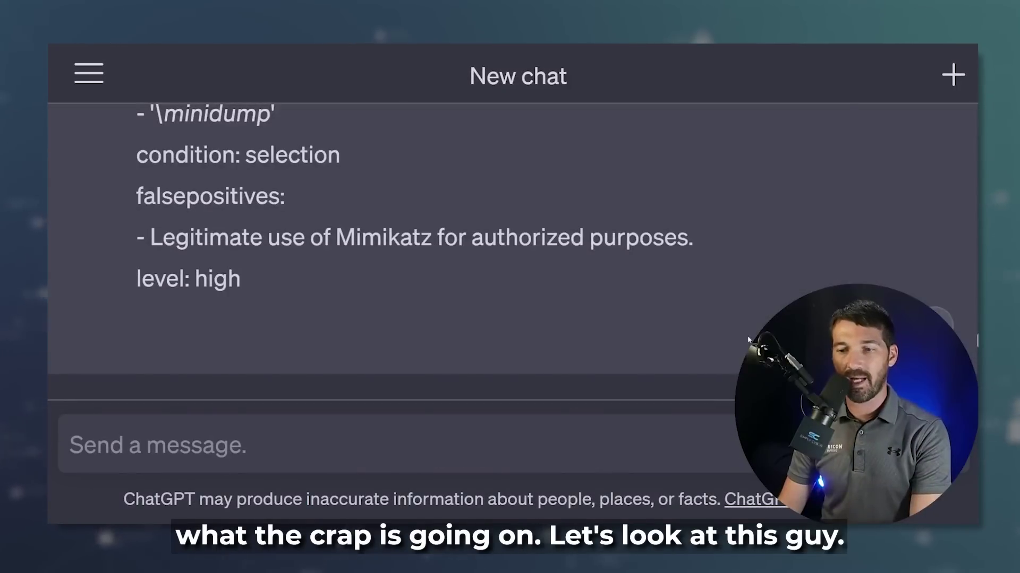
scroll(748, 340, down, 10)
scroll(683, 291, down, 10)
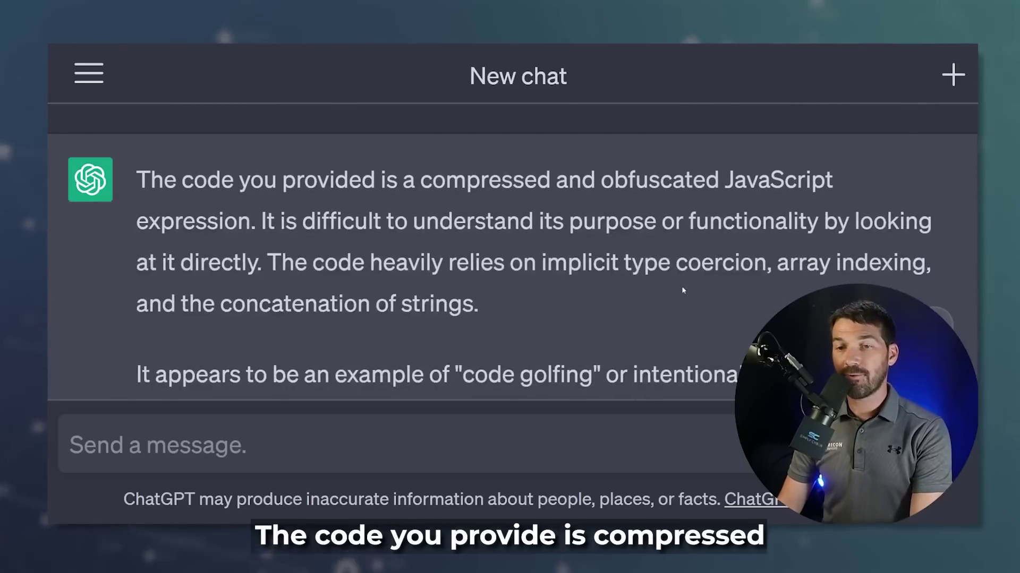
scroll(681, 288, down, 2)
scroll(510, 249, down, 1)
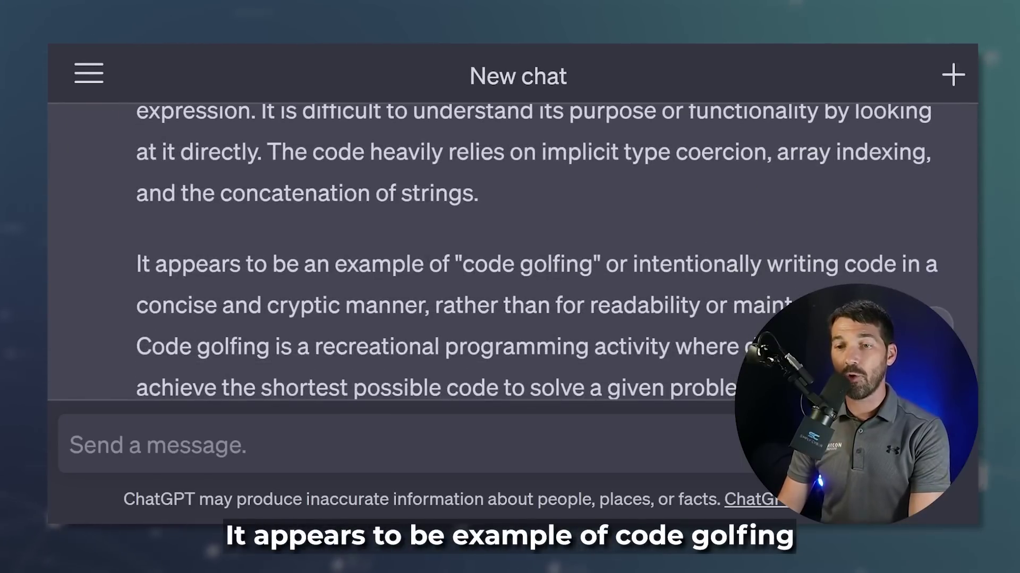
scroll(654, 295, down, 3)
scroll(510, 250, down, 2)
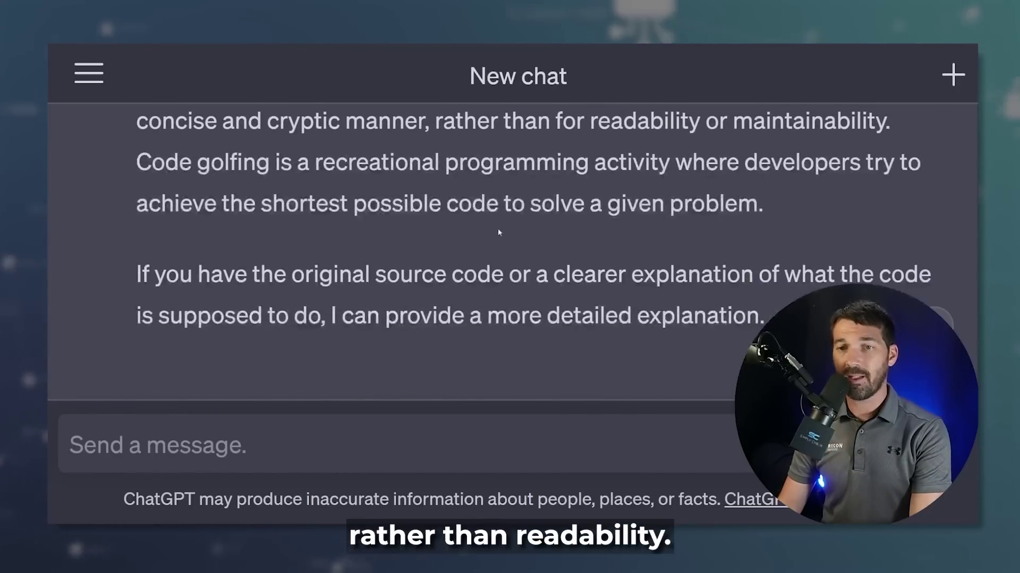
scroll(495, 226, down, 2)
scroll(495, 226, down, 1)
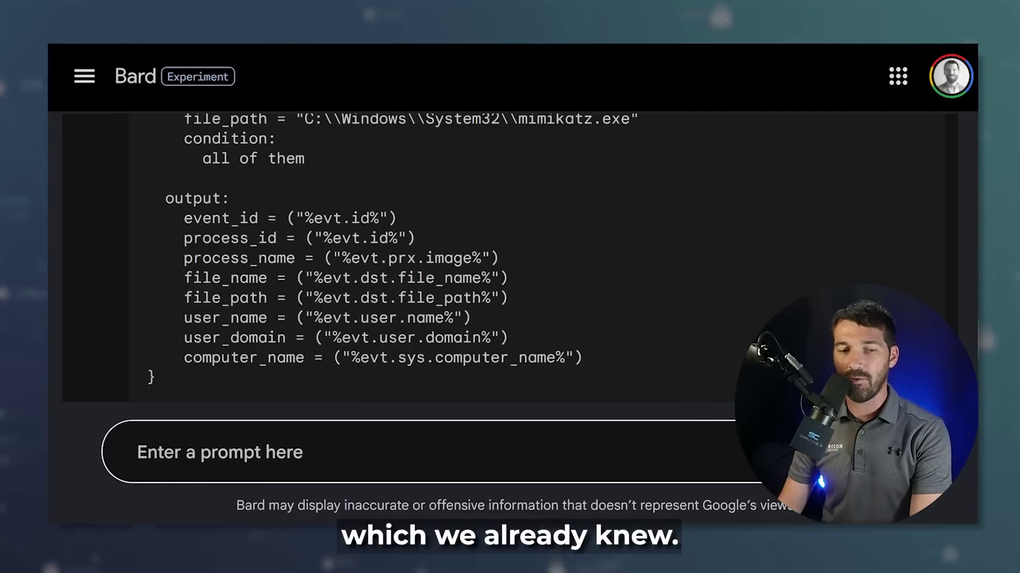
- Reset the Bard chat from the side menu and confirm
click(90, 85)
click(148, 152)
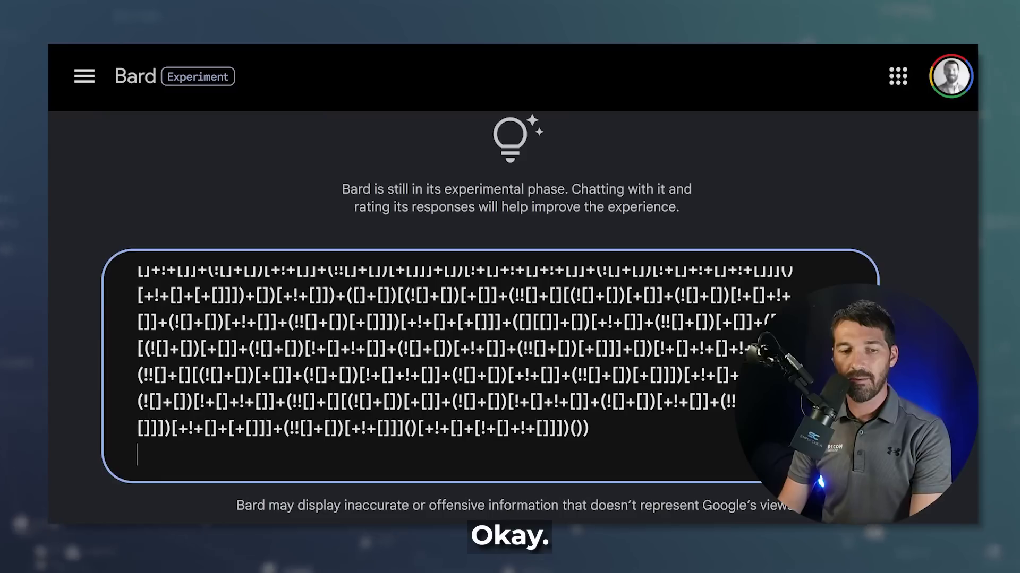
key(Return)
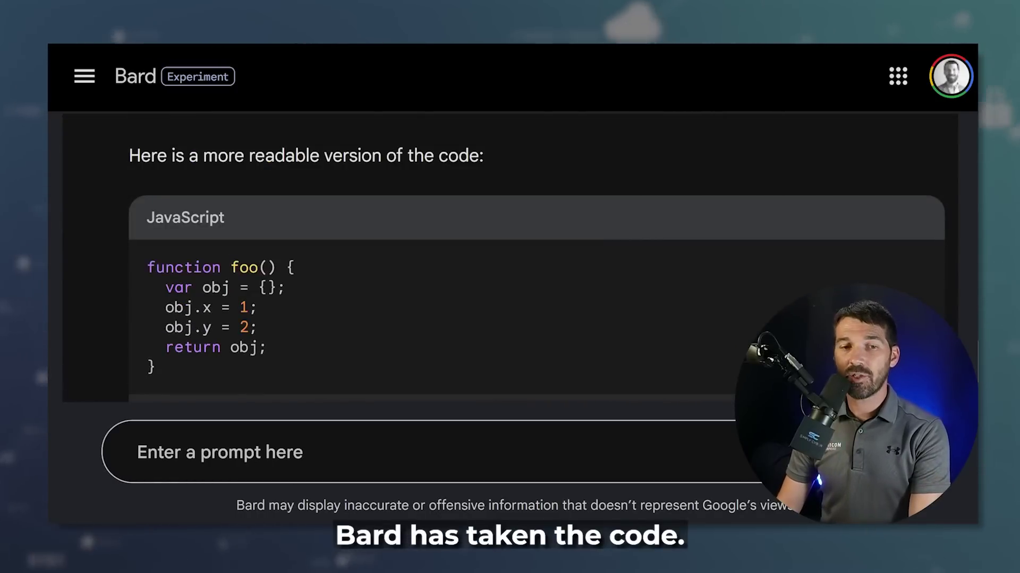
- Review Bard's deobfuscated code, highlighting the readable foo() function
drag(176, 372, 146, 265)
click(219, 372)
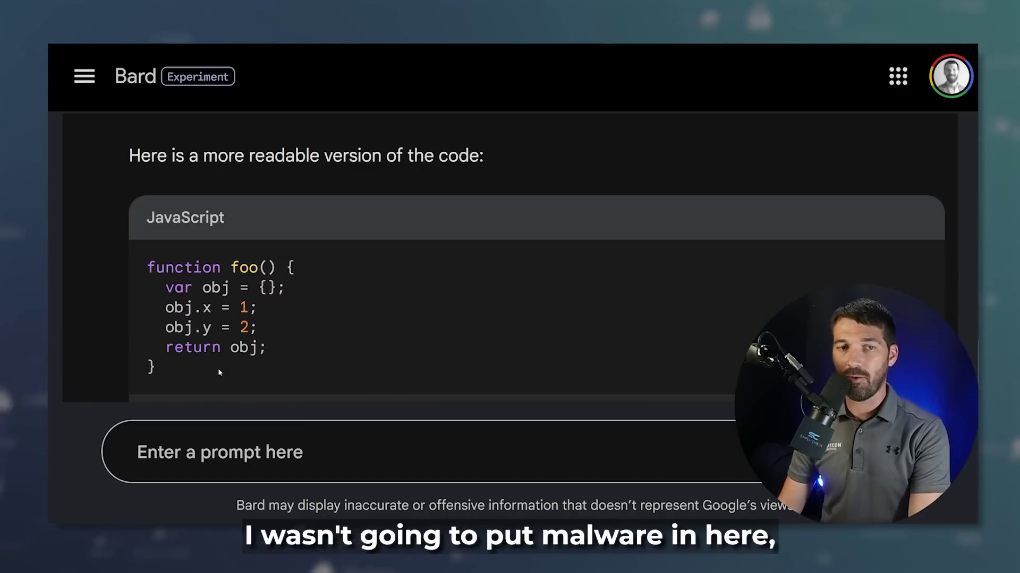
scroll(211, 385, up, 2)
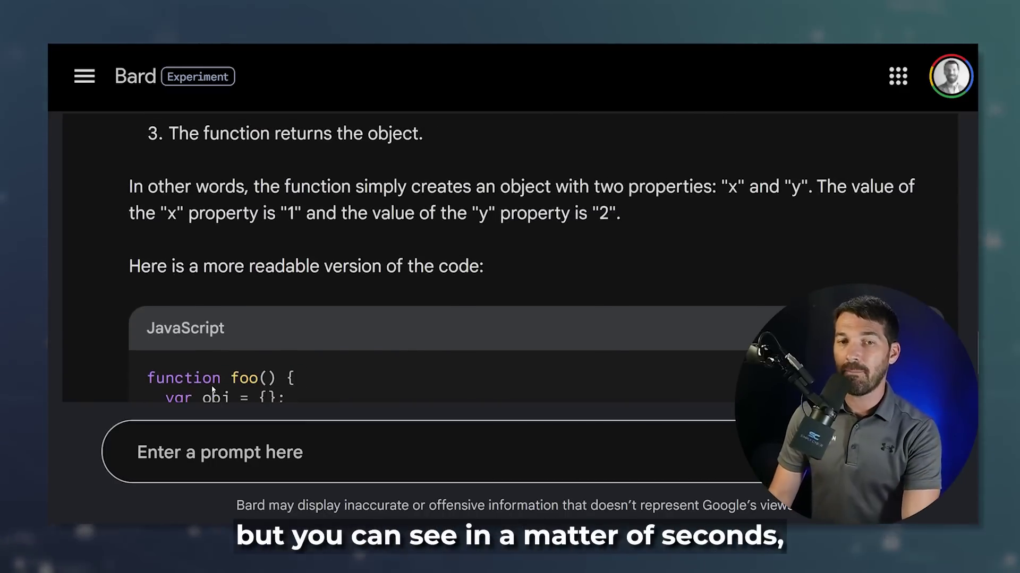
scroll(215, 377, up, 5)
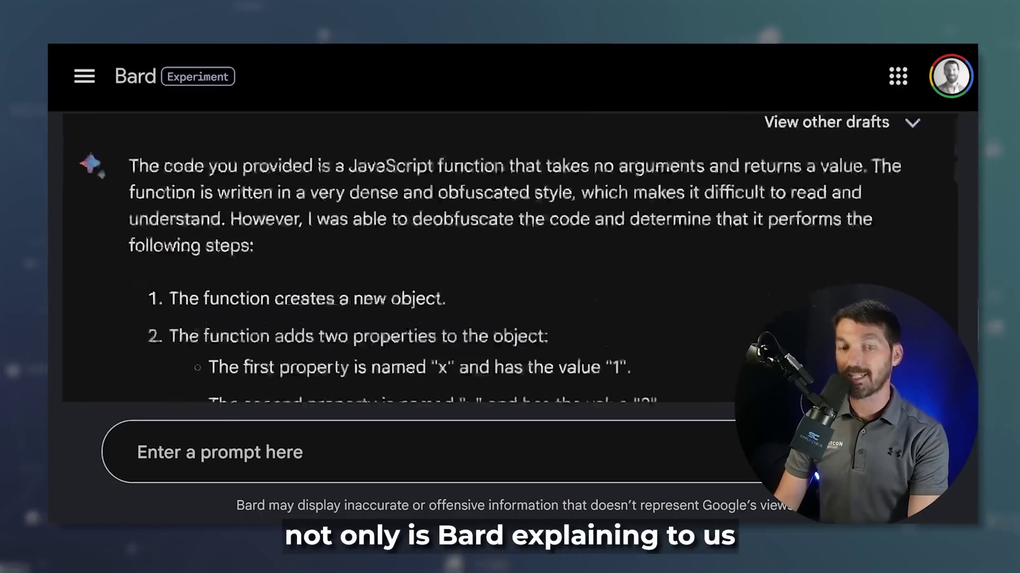
scroll(215, 376, down, 1)
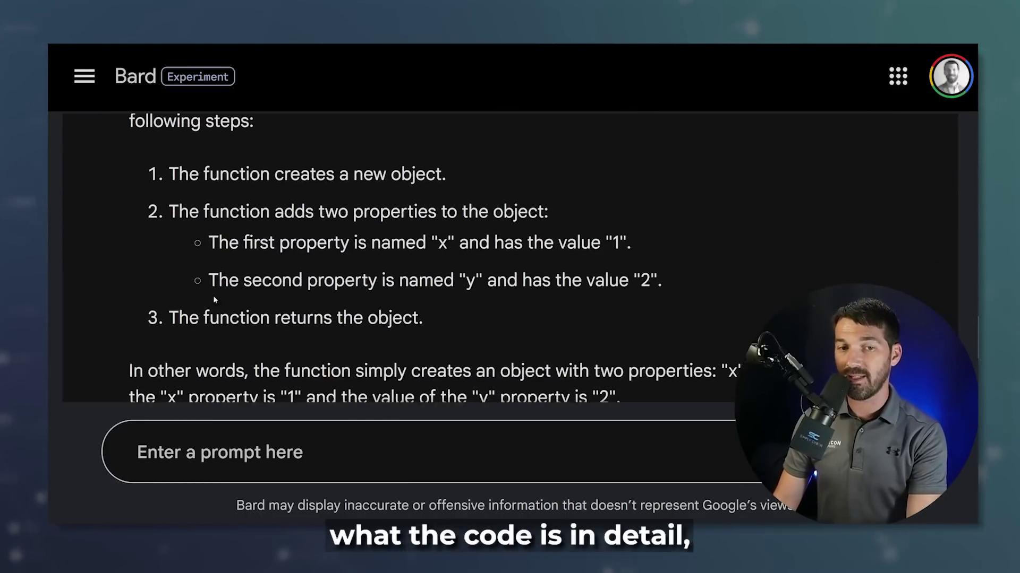
scroll(214, 287, down, 1)
scroll(215, 287, down, 6)
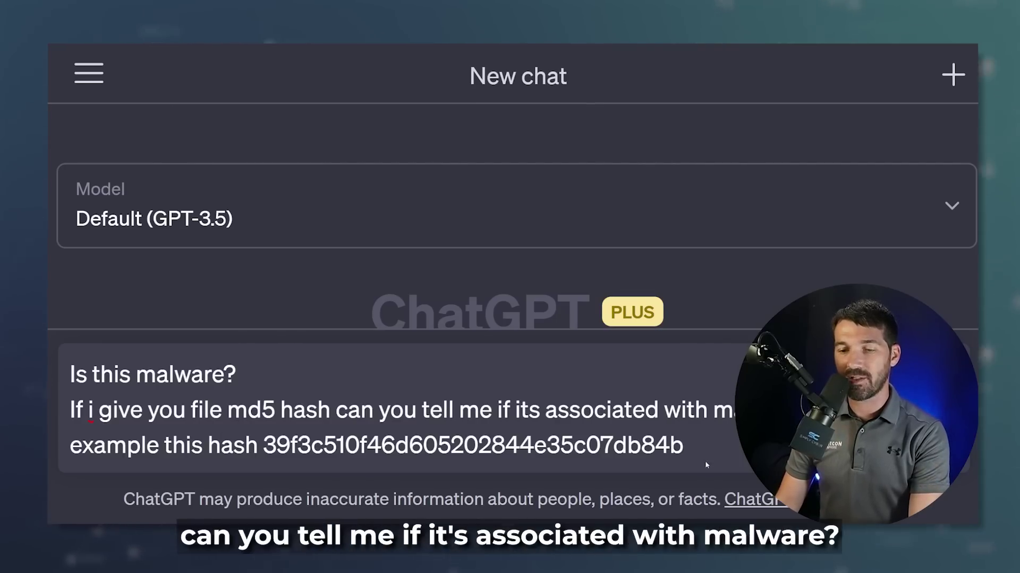
- Ask ChatGPT 'Is this malware?' about the example MD5 hash
key(ctrl+shift+Left)
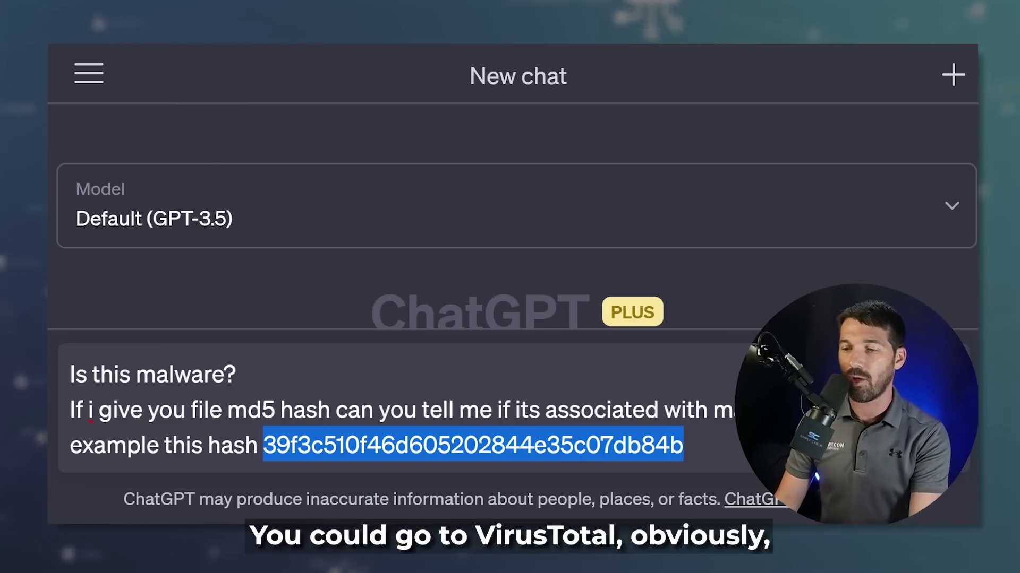
key(Return)
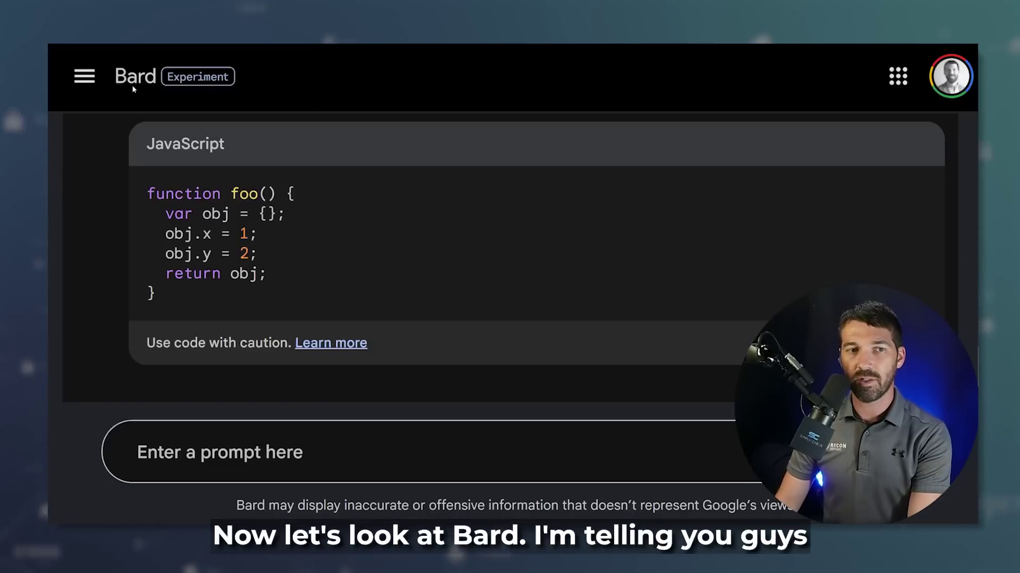
click(85, 76)
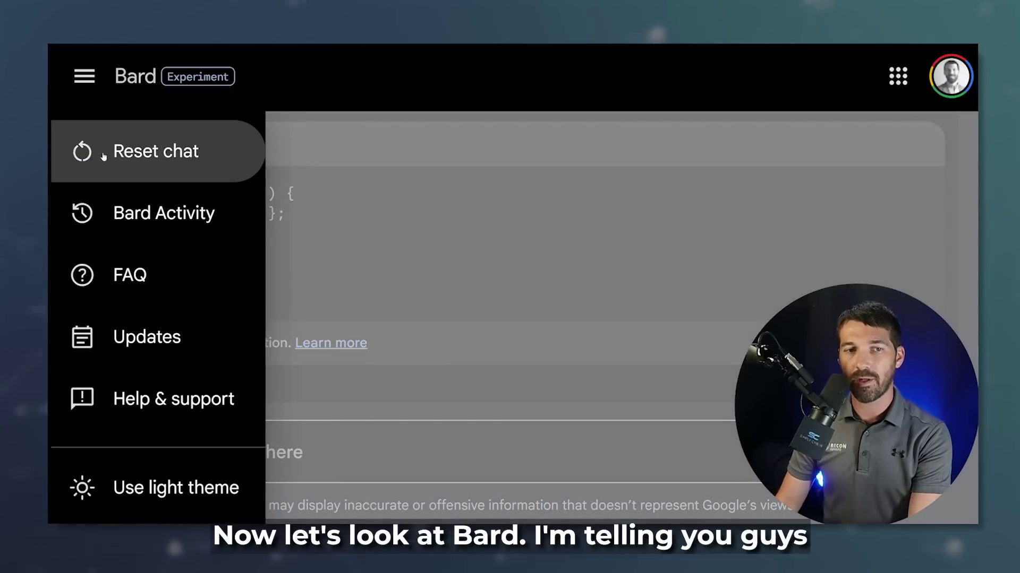
- In a fresh Bard chat, ask about the MD5 hash and highlight 'Android banking trojan' in the answer
click(108, 158)
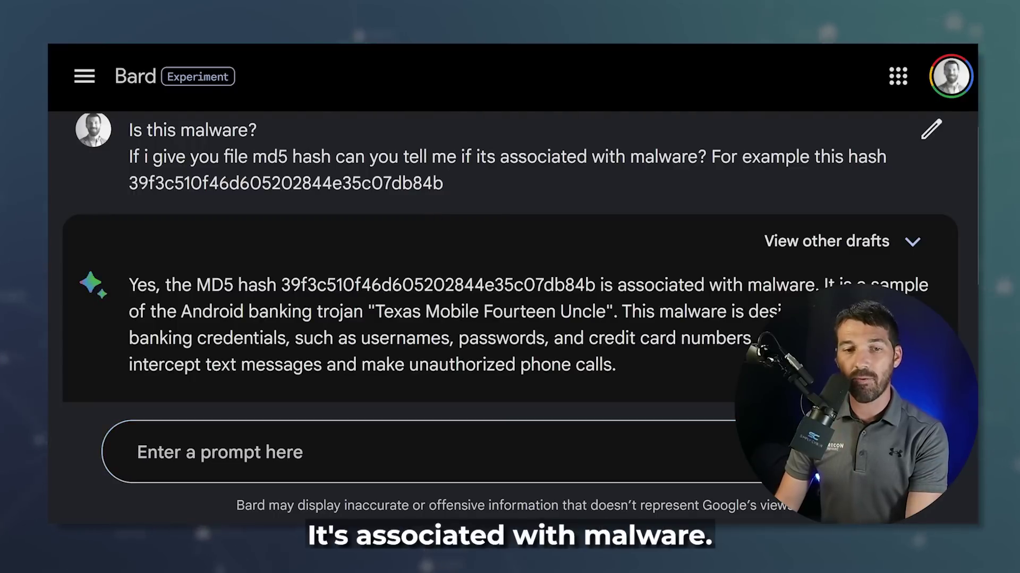
drag(181, 311, 363, 311)
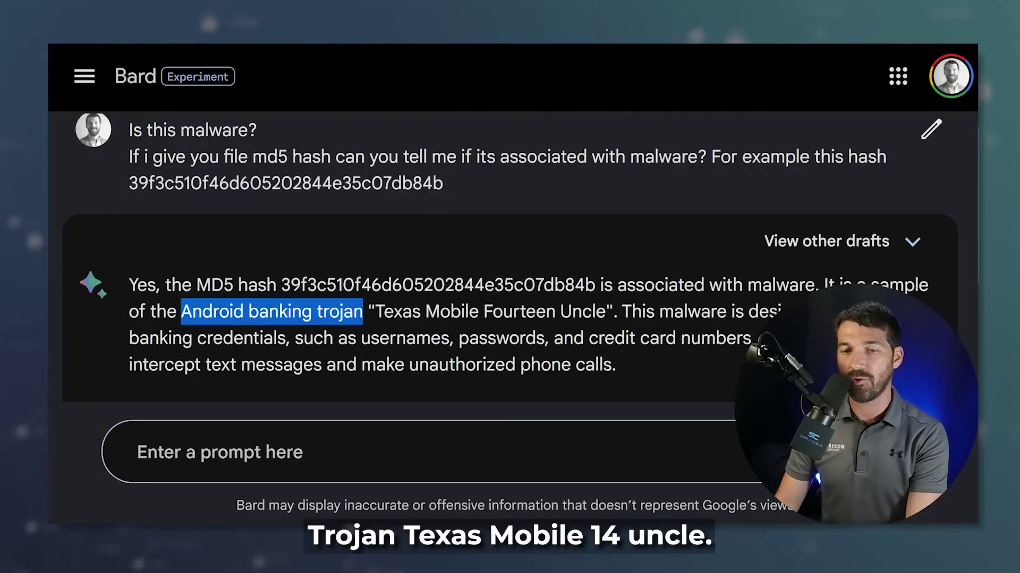
scroll(655, 326, down, 5)
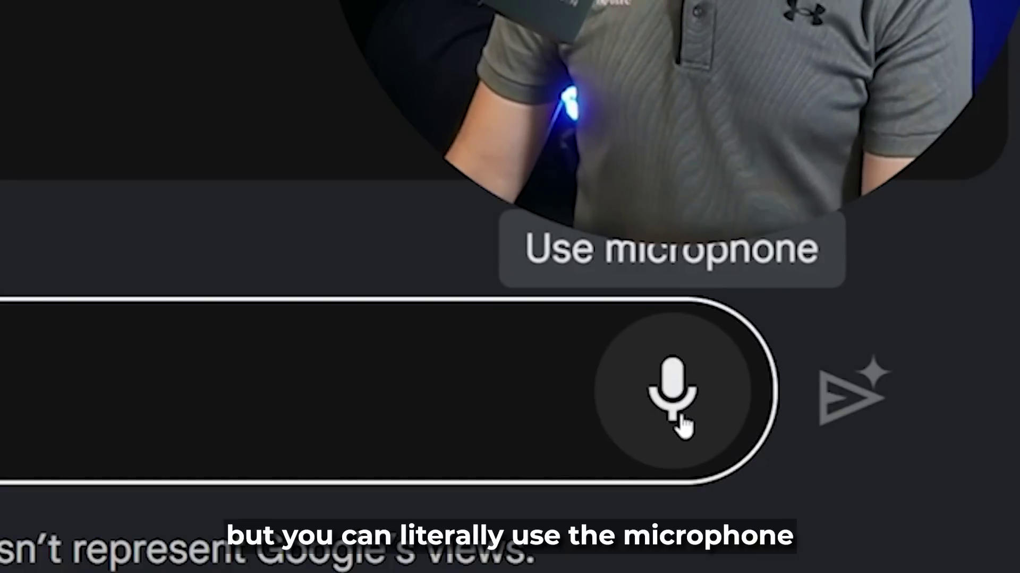
- Dictate a JavaScript hello world request, then check the Export to Docs and Draft in Gmail options
click(684, 425)
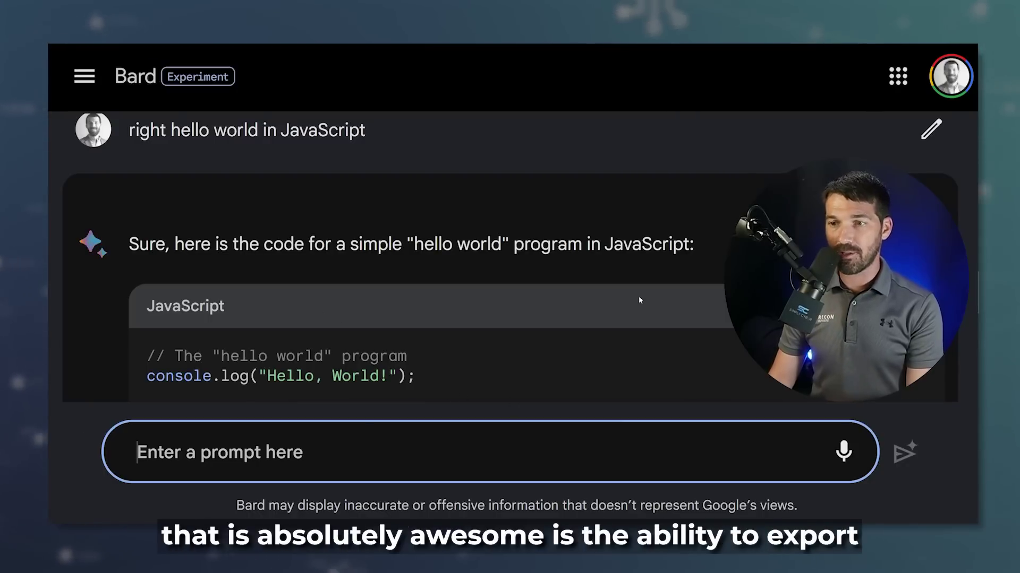
scroll(763, 387, down, 3)
key(ctrl+minus)
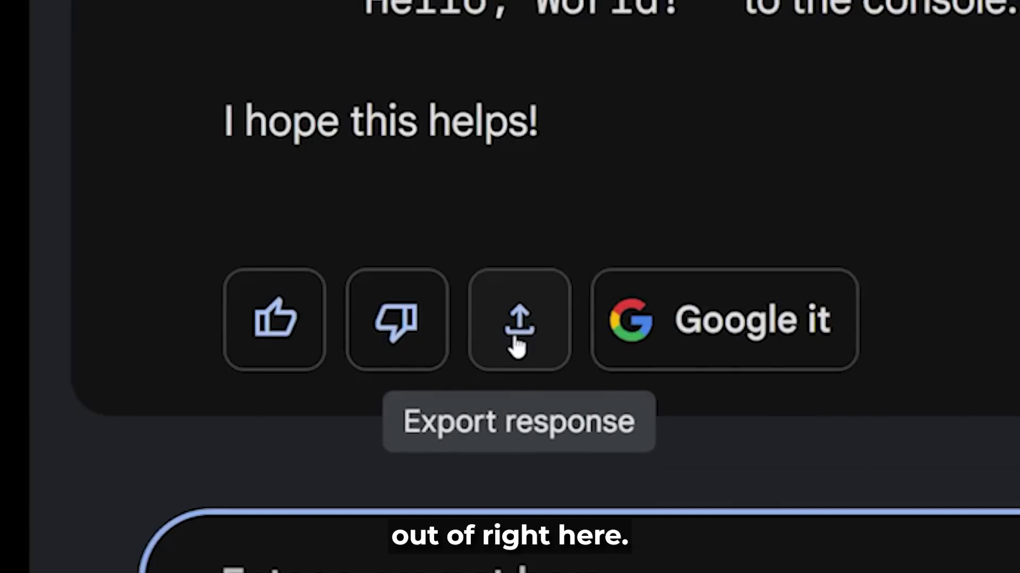
click(525, 345)
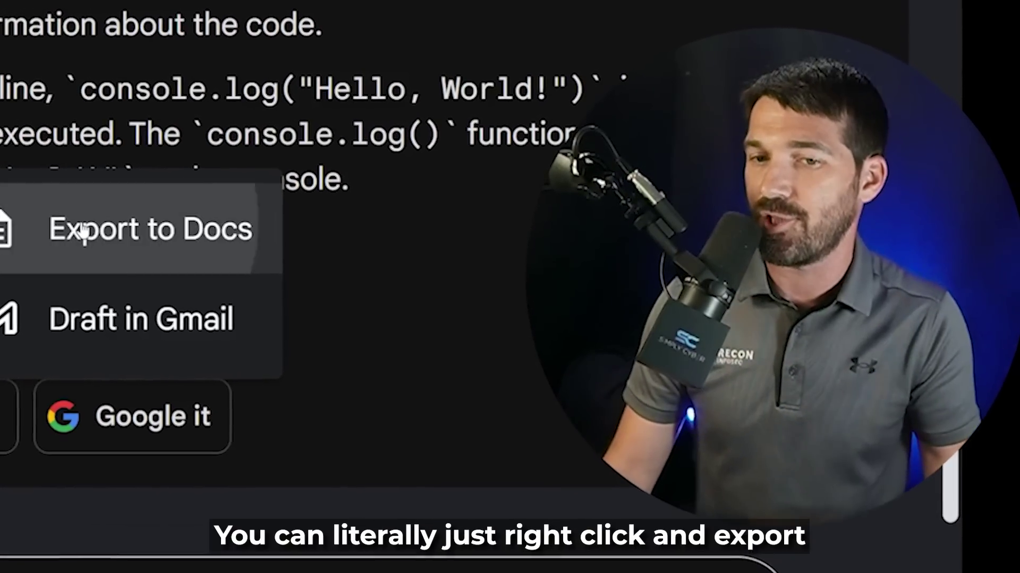
click(83, 225)
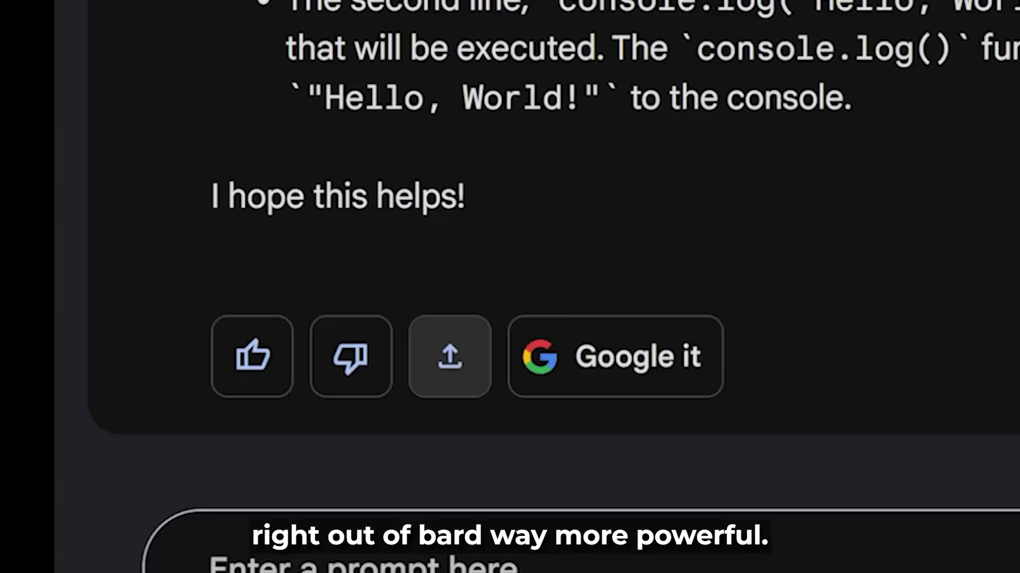